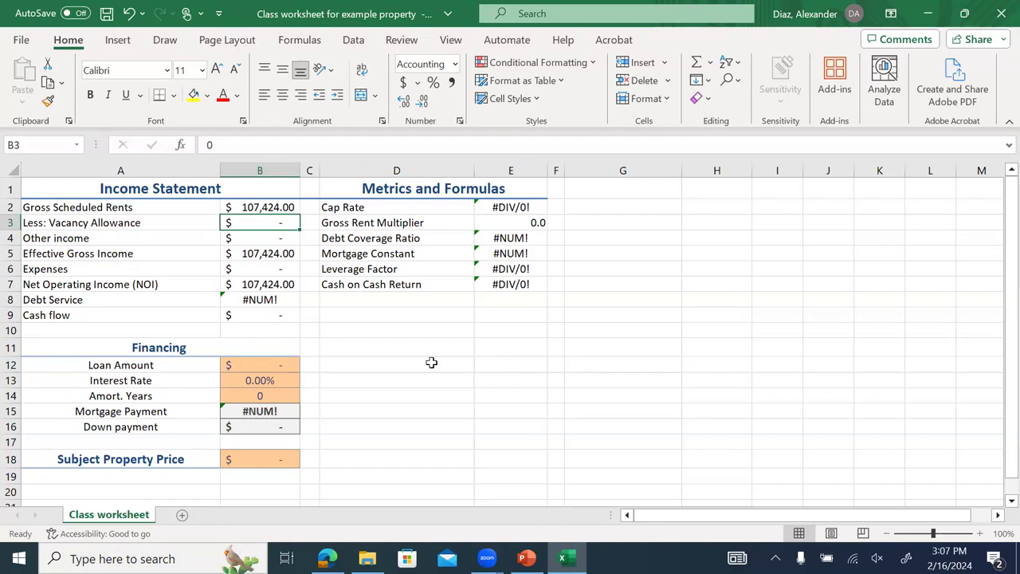
- Enter a formula for the vacancy allowance in B3 that takes 5% of the gross scheduled rents
type("=")
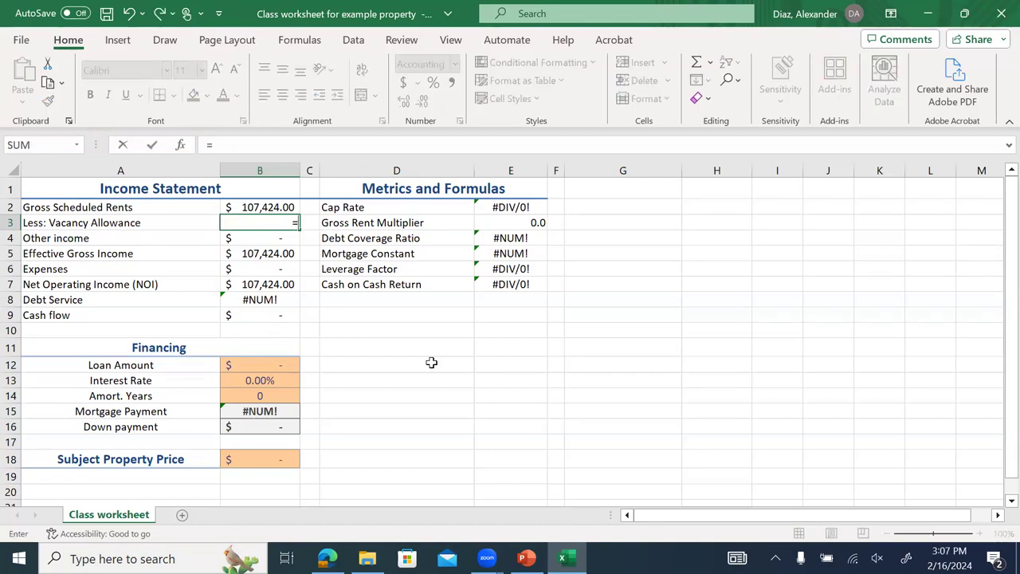
type(".05*")
left_click(275, 207)
key("Return")
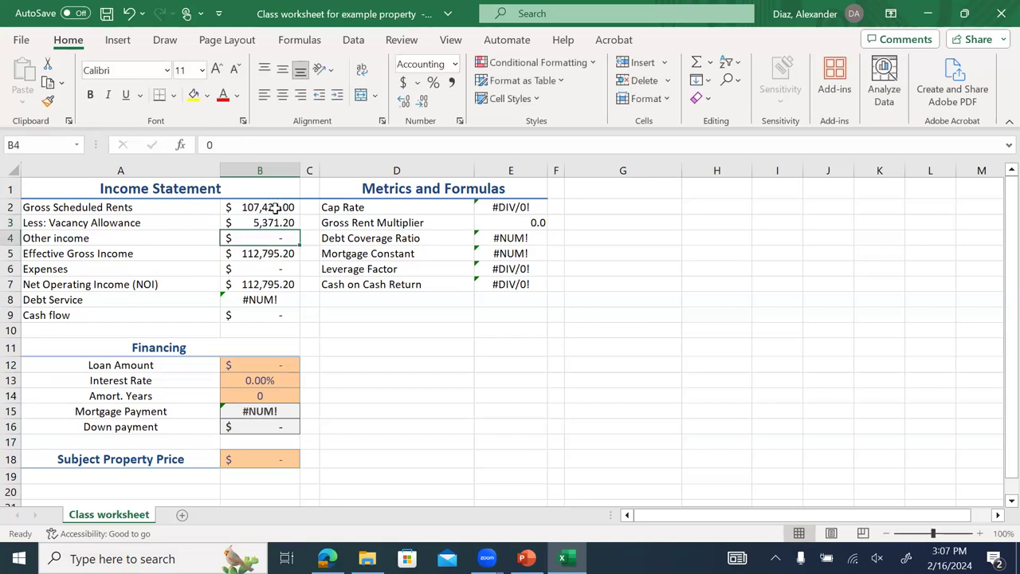
- Make the vacancy allowance a deduction by changing its formula to =-0.05*B2
left_click(260, 223)
left_click(219, 146)
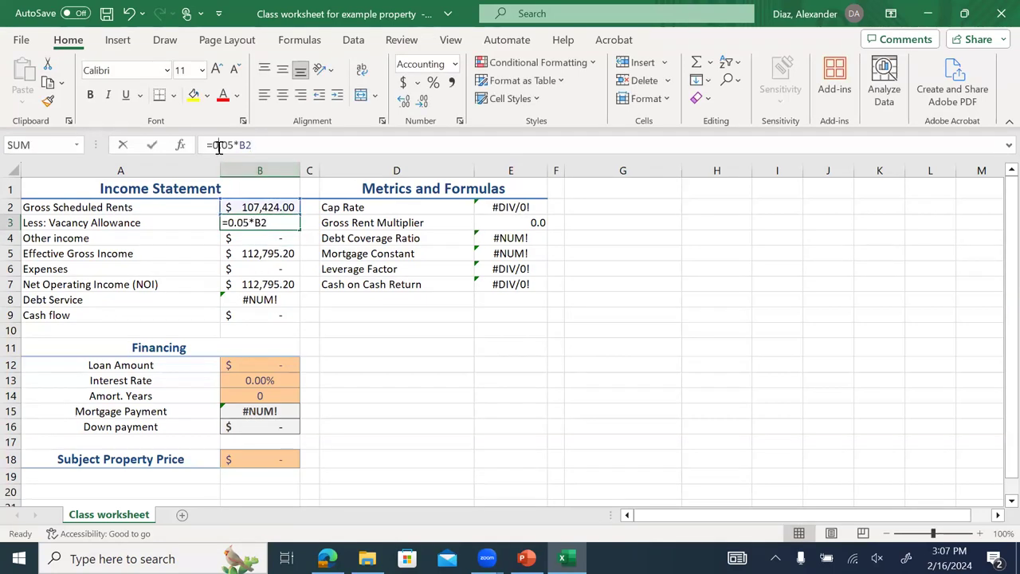
type("-")
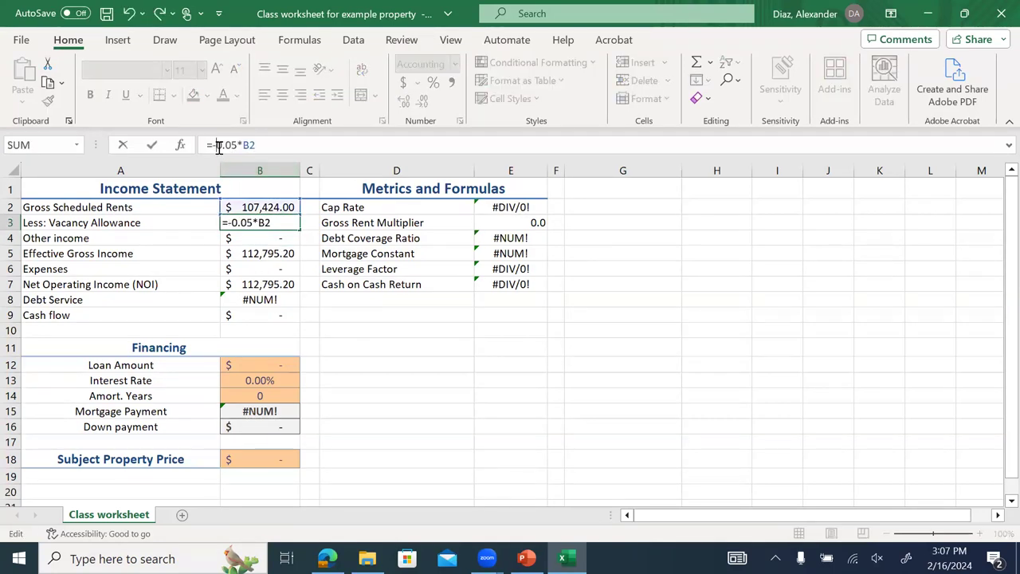
key("Return")
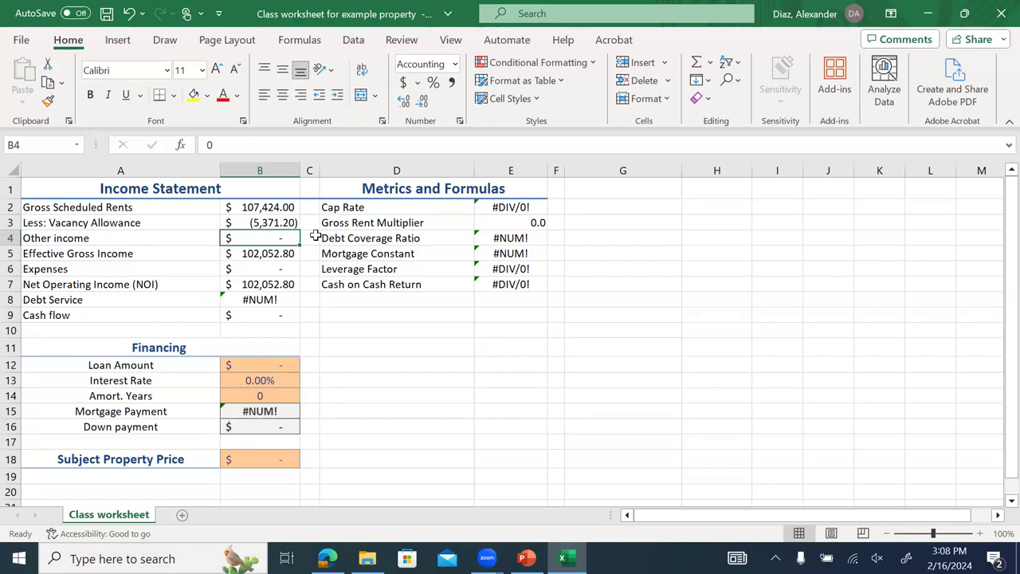
- Enter 3600 as the other income in the income statement
type("3600")
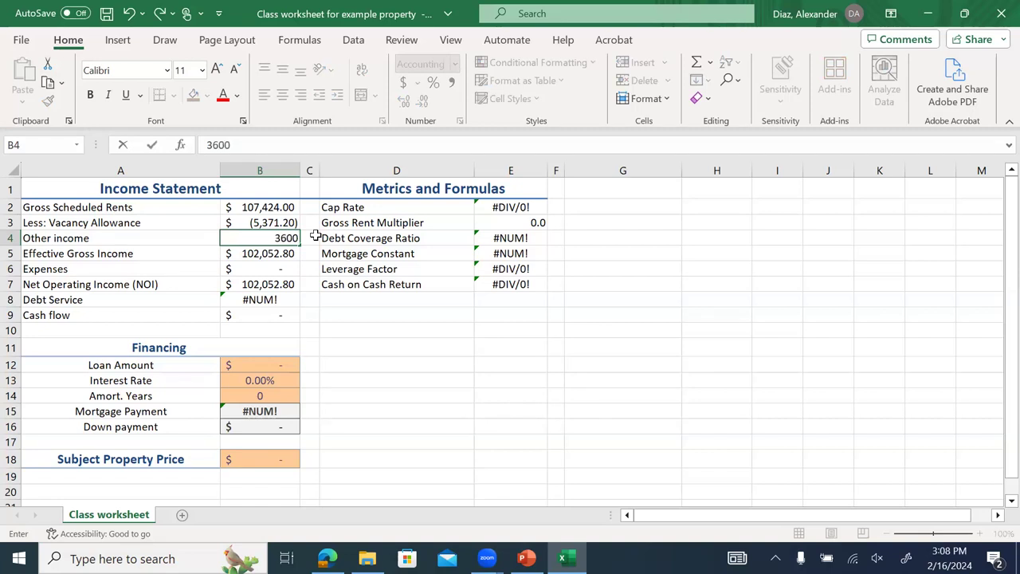
key("Return")
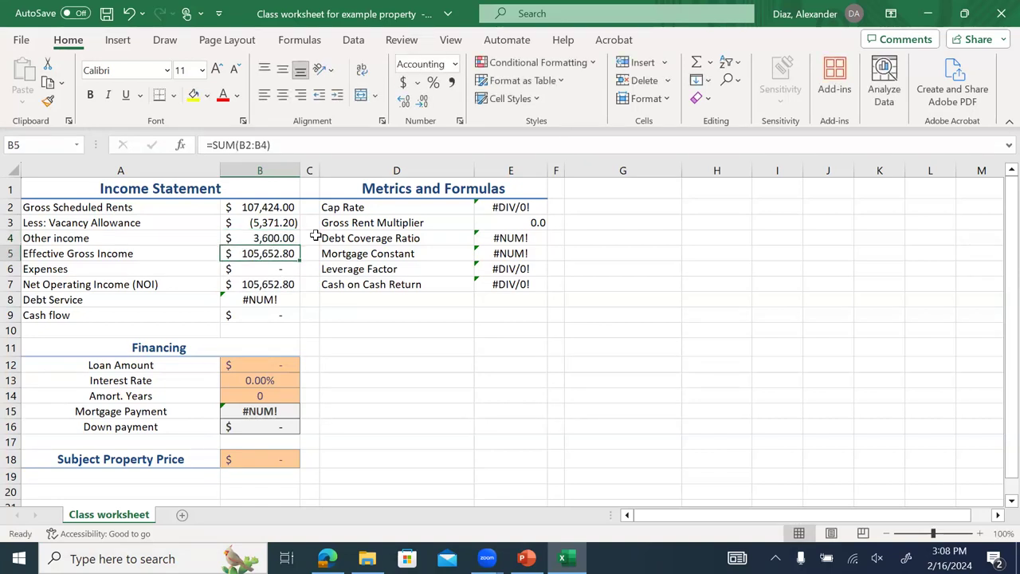
key("Down")
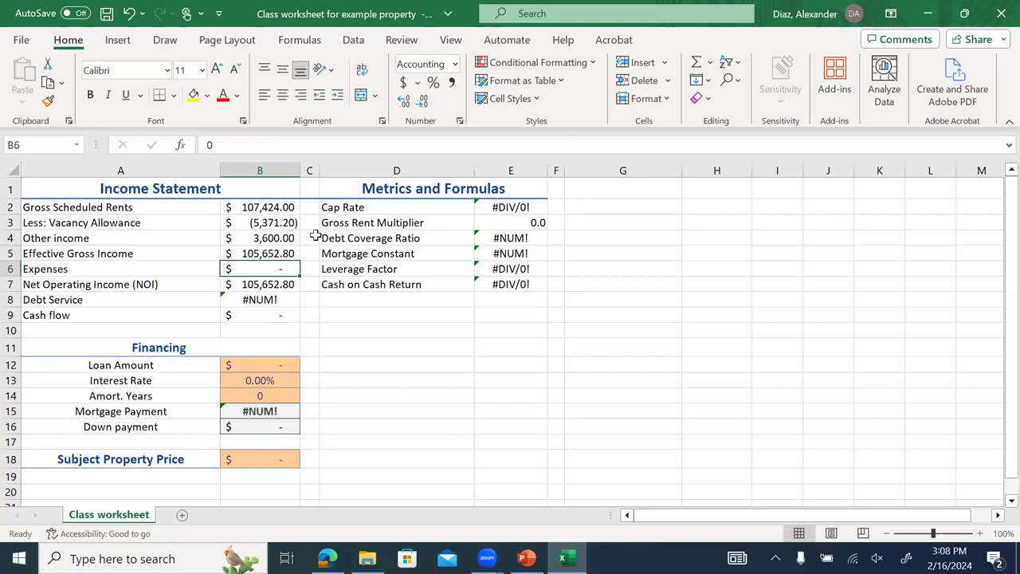
- Examine the income statement cells one by one, from gross scheduled rents down to effective gross income and expenses
key("Up")
key("Up")
key("Up")
key("Up")
key("Up")
key("Down")
key("Down")
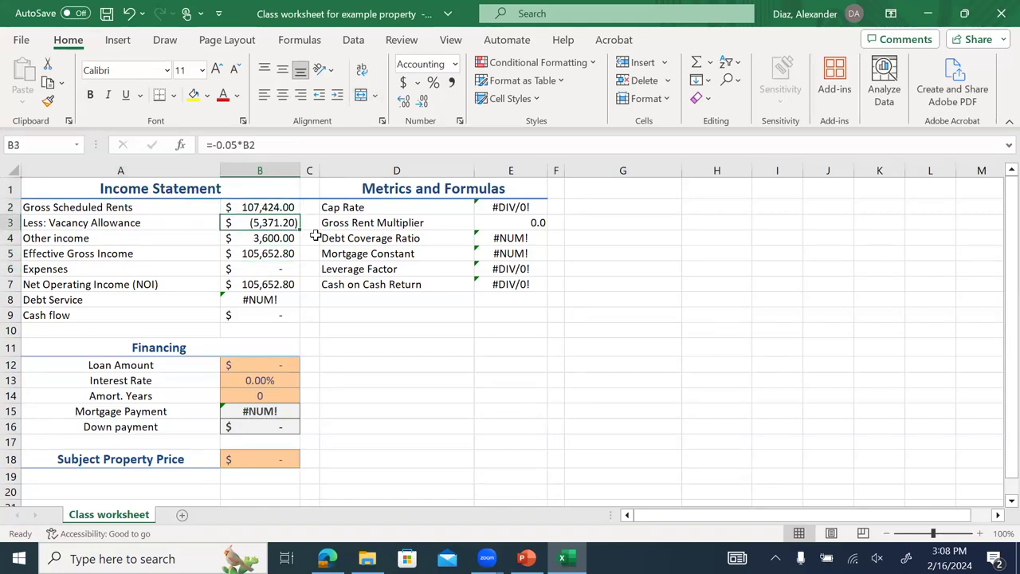
key("Down")
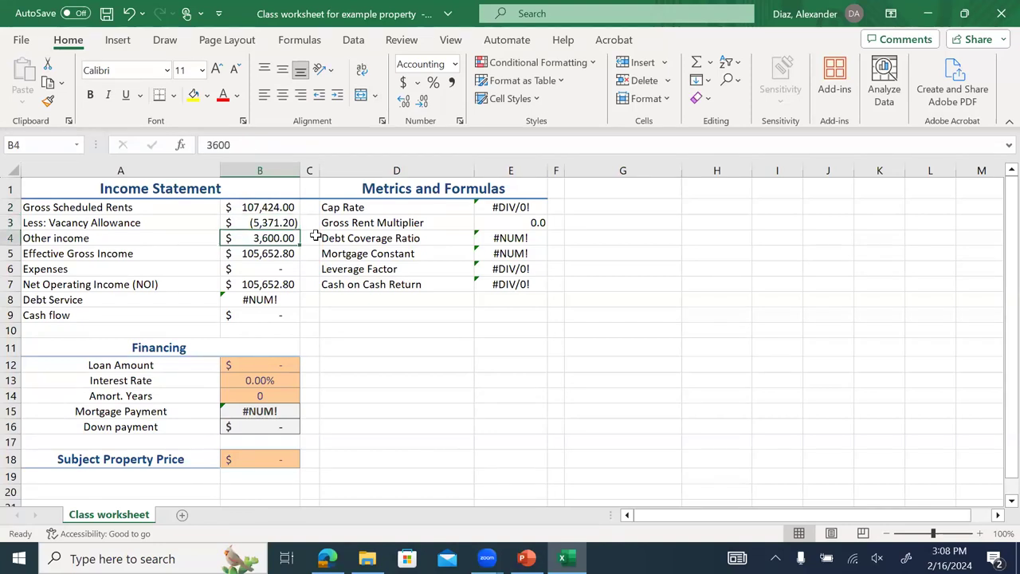
key("Down")
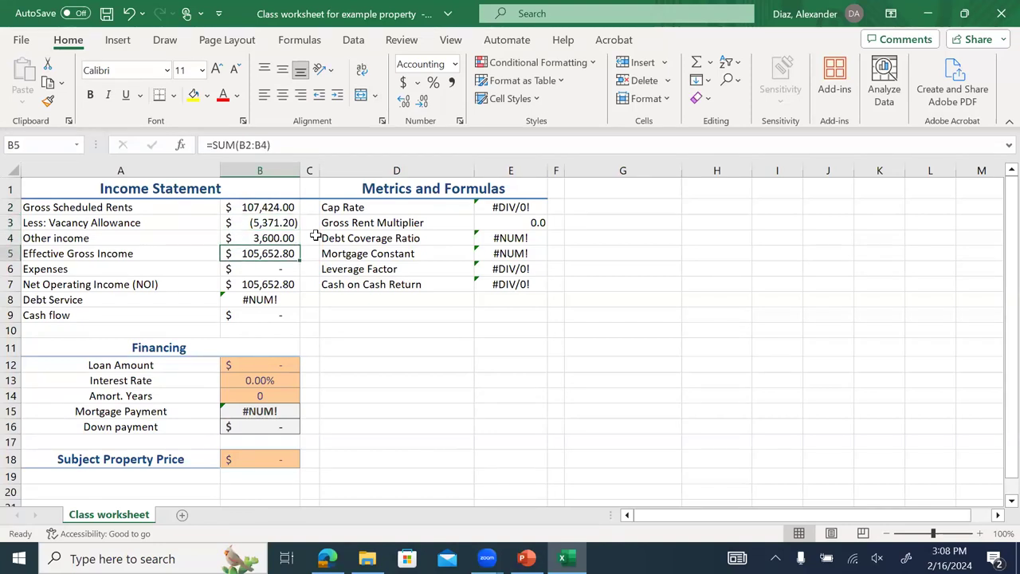
key("Down")
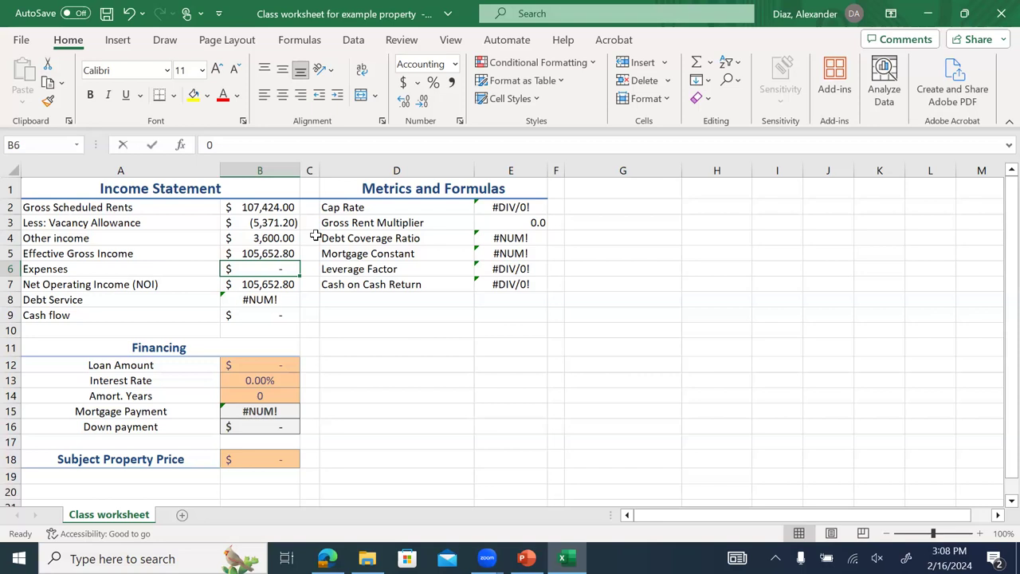
- Enter the expenses in B6 as a deduction of 35% of effective gross income, using =-.35*B5
type(".35*")
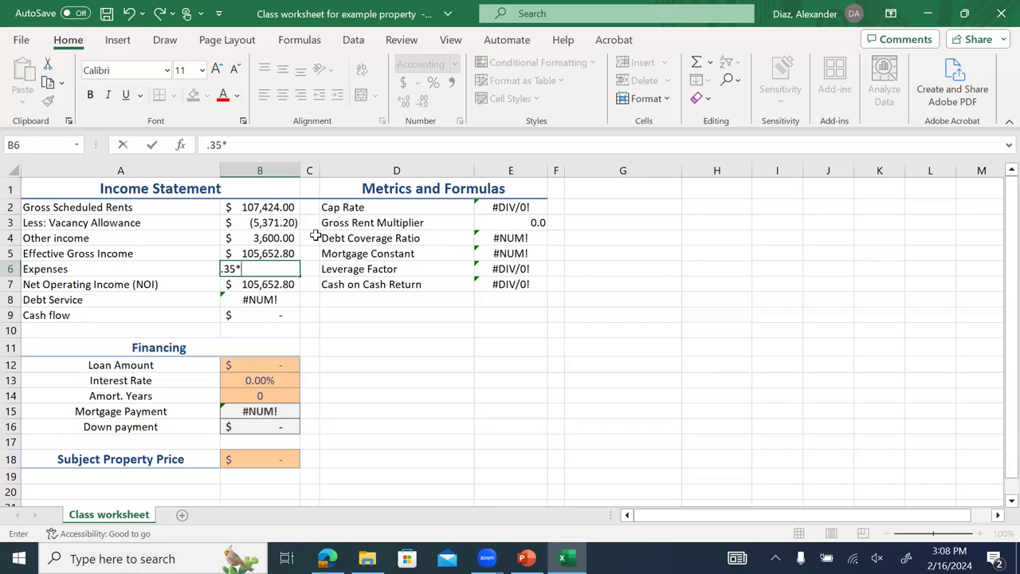
left_click(261, 252)
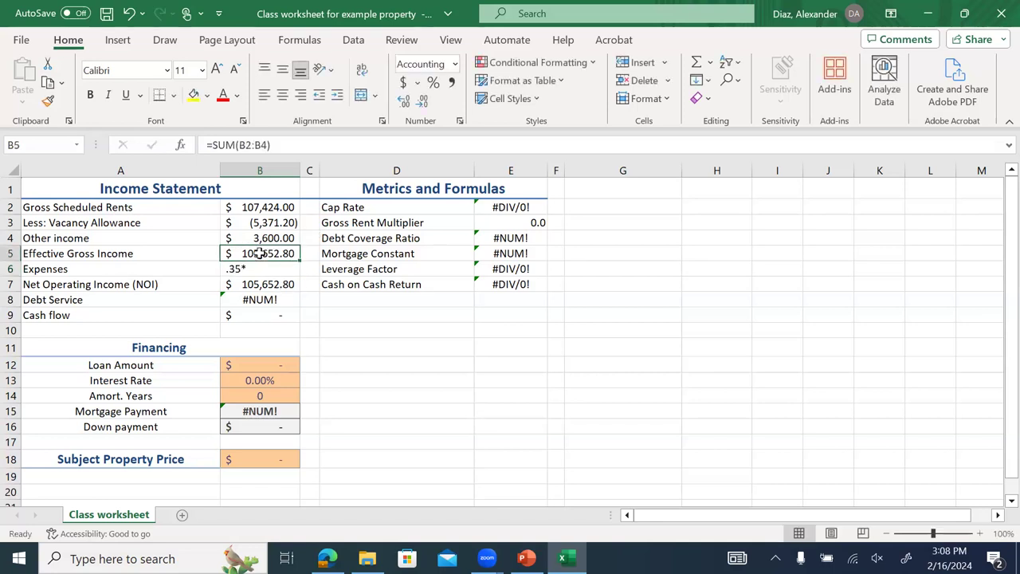
left_click(255, 265)
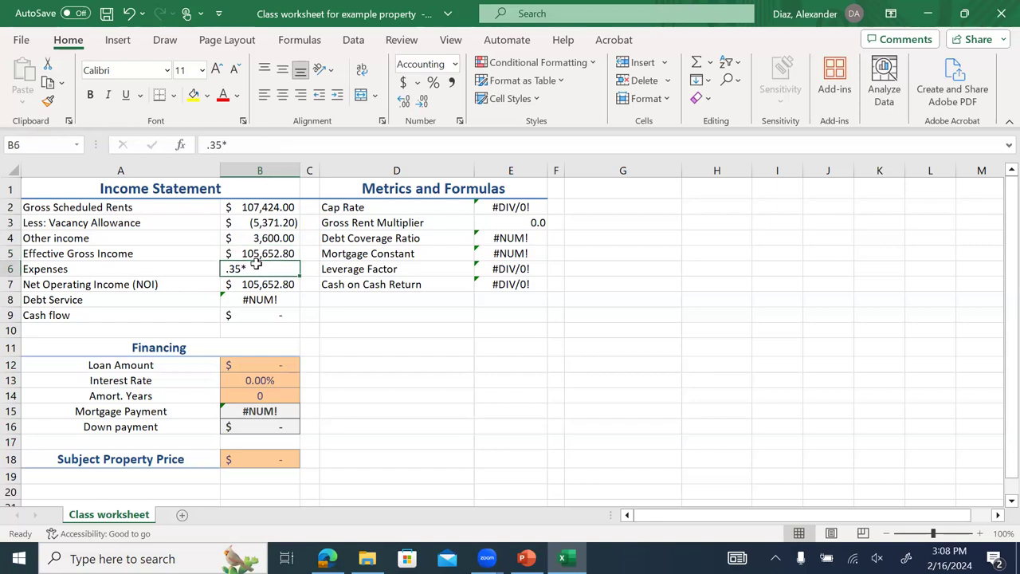
double_click(257, 267)
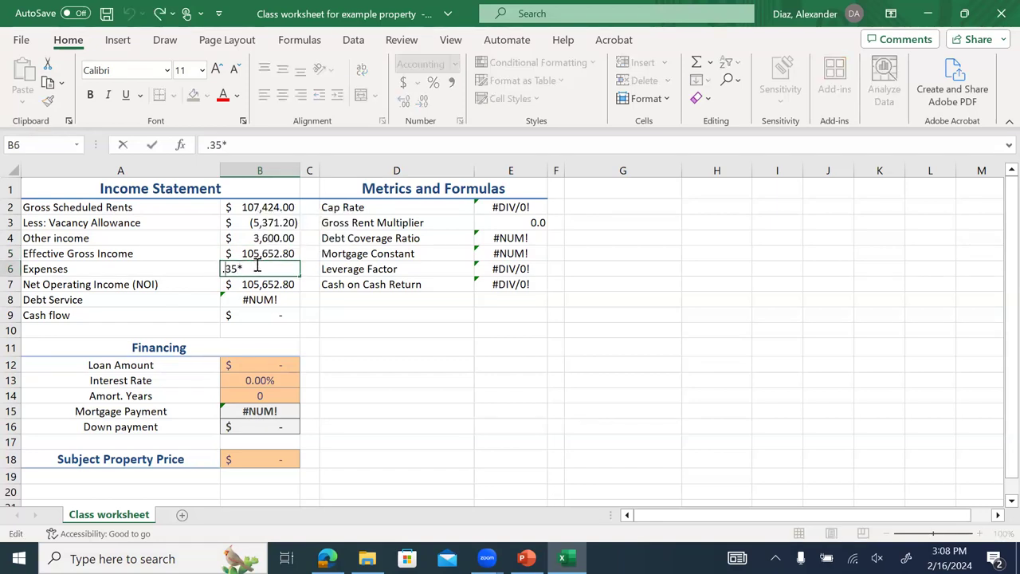
key("Home")
type("=-")
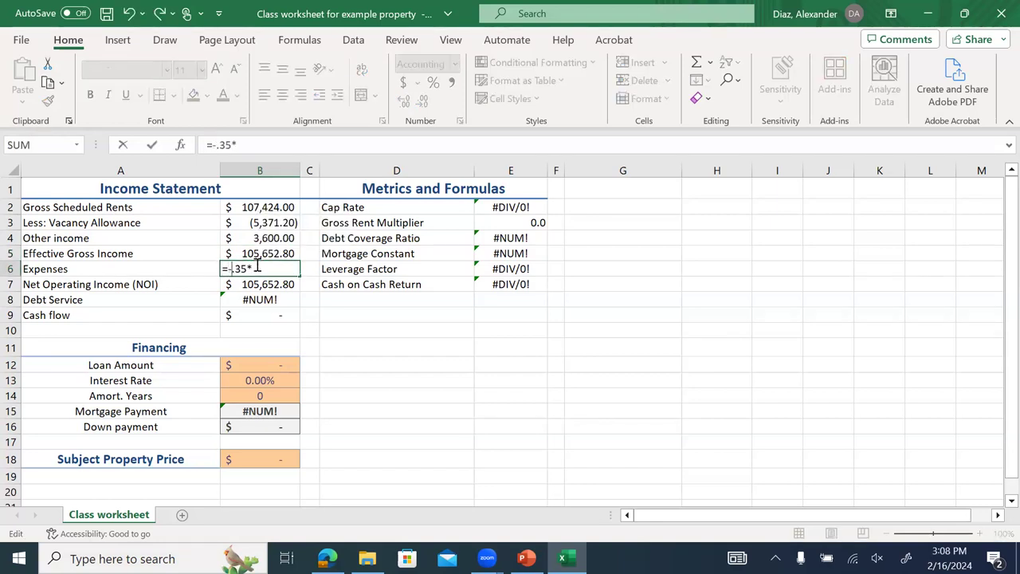
left_click(257, 253)
key("Return")
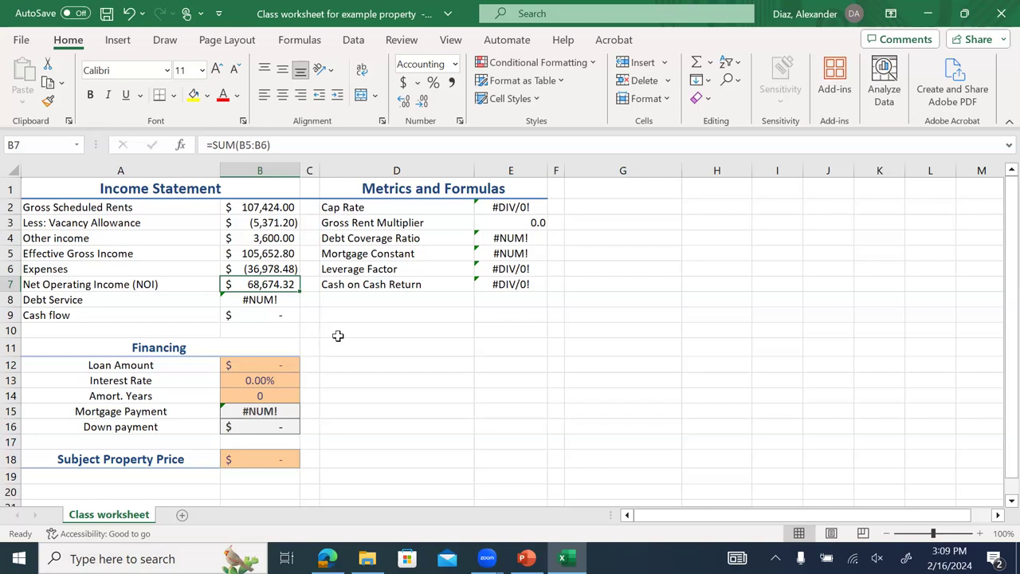
- Set the subject property price to 1,500,000
scroll(338, 335, "down", 2)
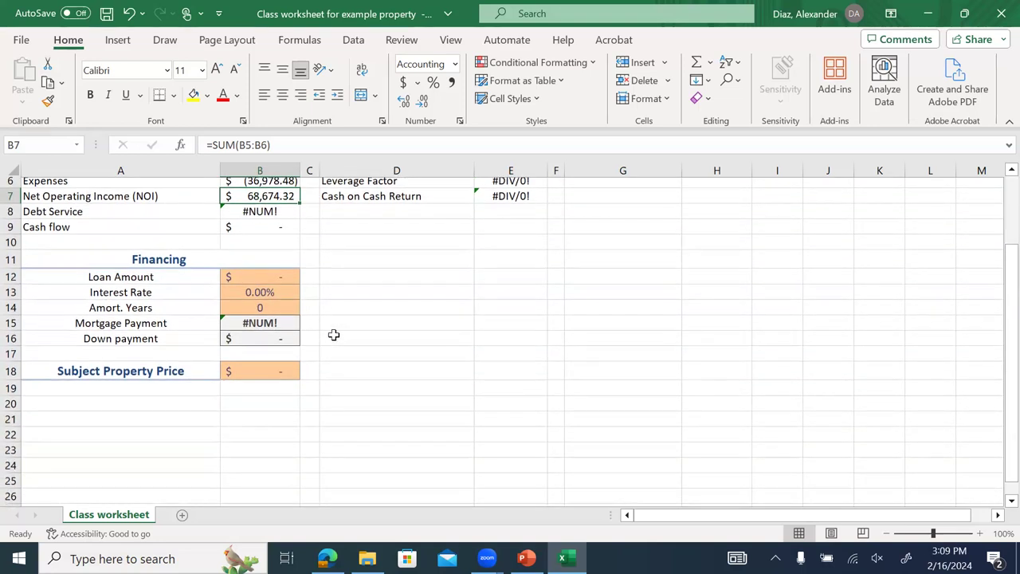
left_click(278, 370)
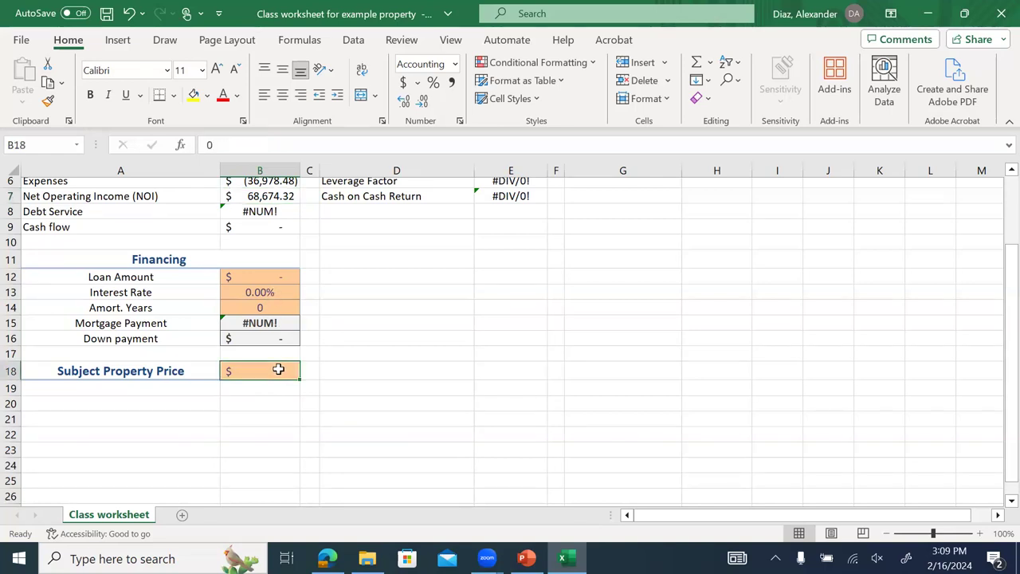
type("1,500,000")
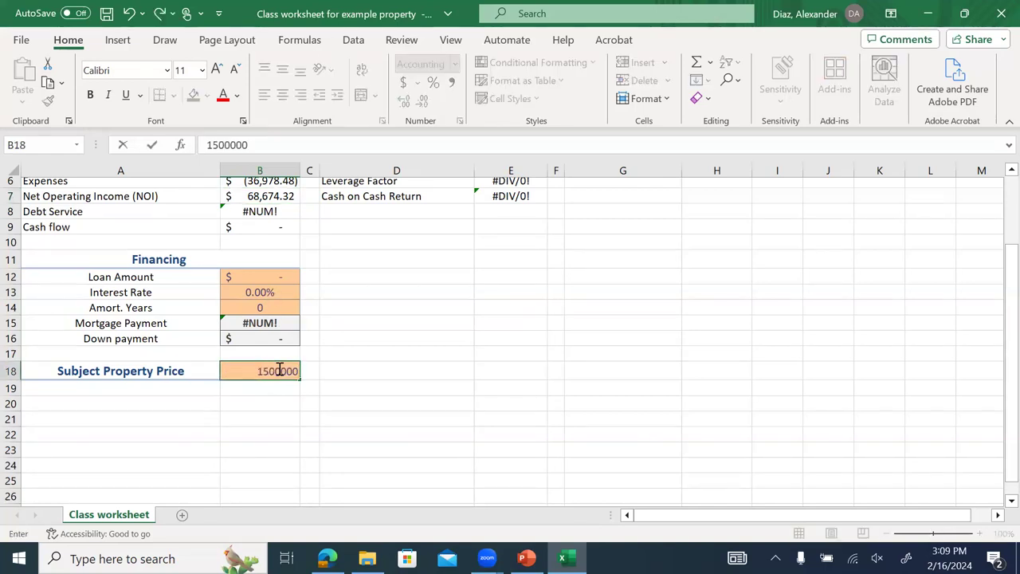
key("Return")
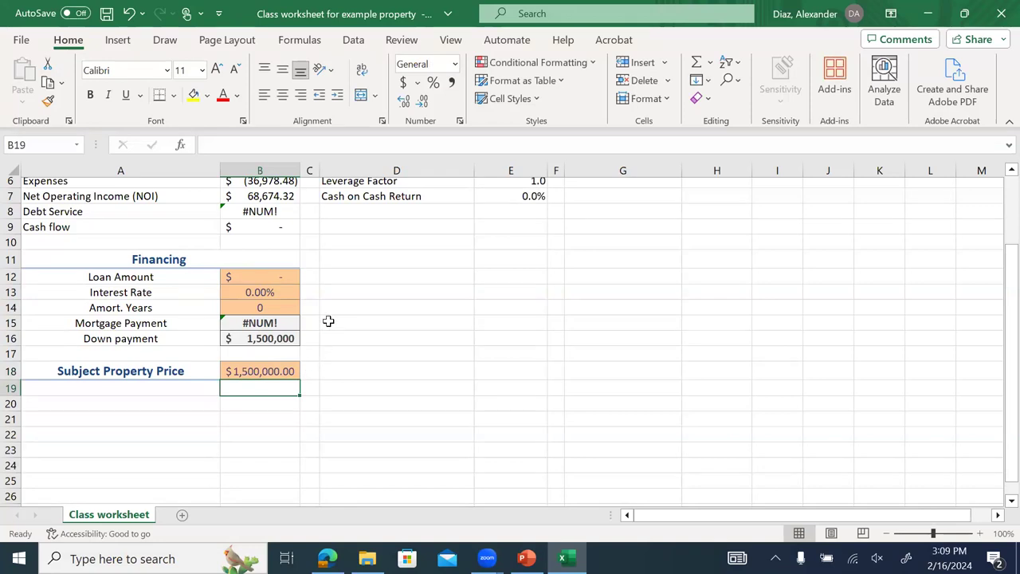
- Enter 116000 as the loan amount in the financing section
left_click(278, 276)
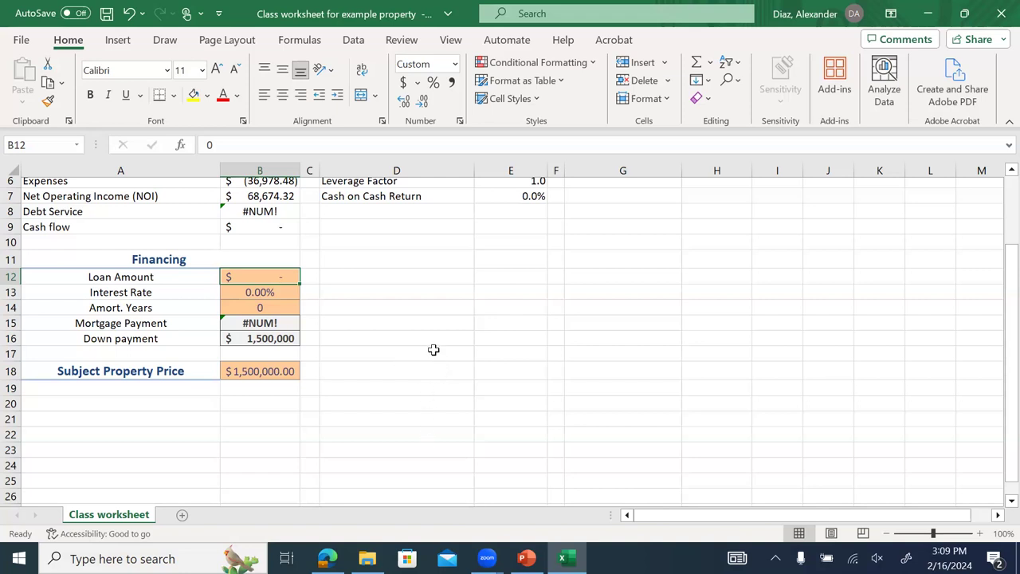
type("1160")
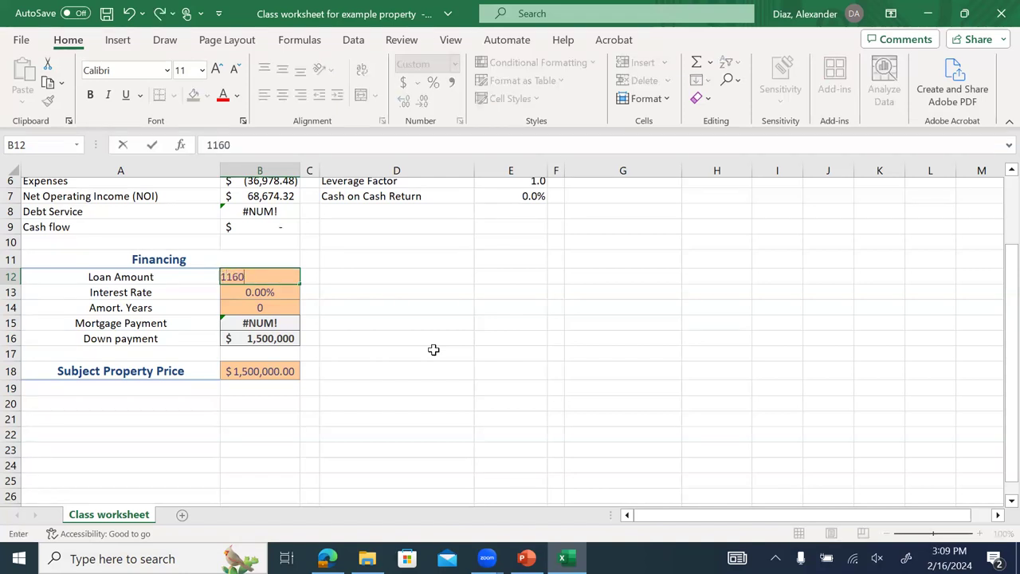
type("00")
key("Return")
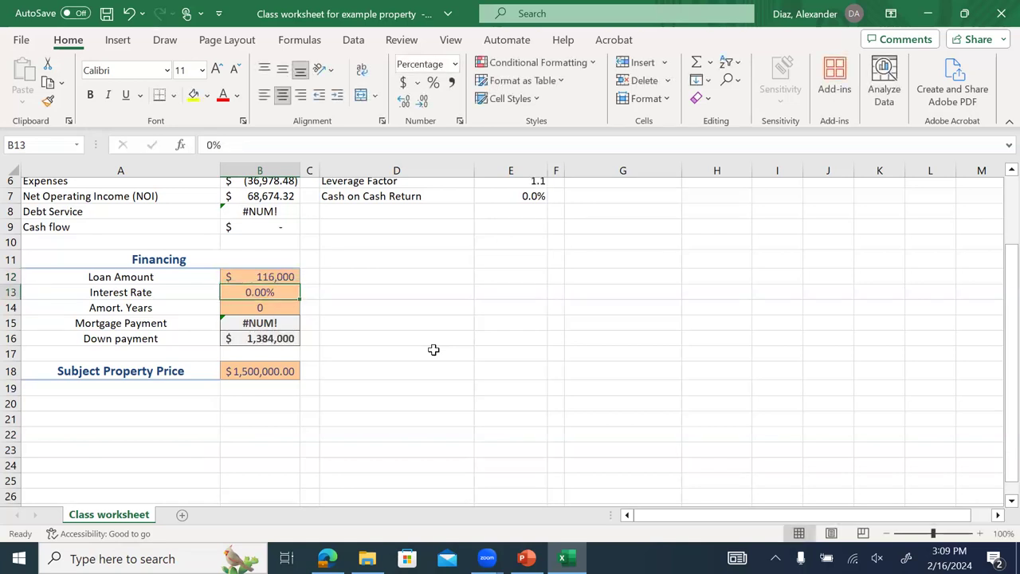
- Correct the loan amount to 1,200,000
key("Up")
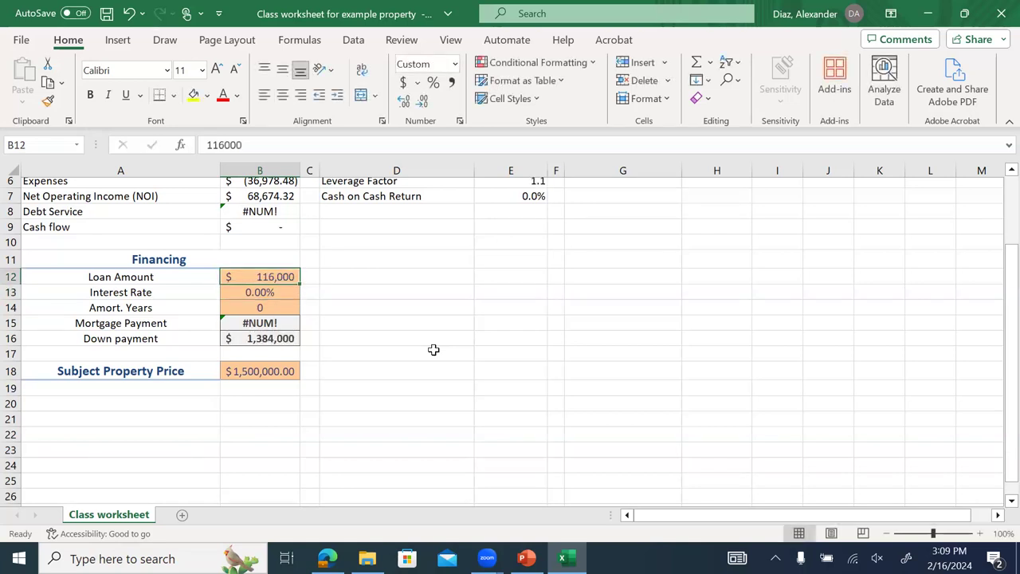
double_click(293, 276)
key("BackSpace")
key("BackSpace")
key("BackSpace")
key("BackSpace")
key("BackSpace")
type("200,000")
key("Return")
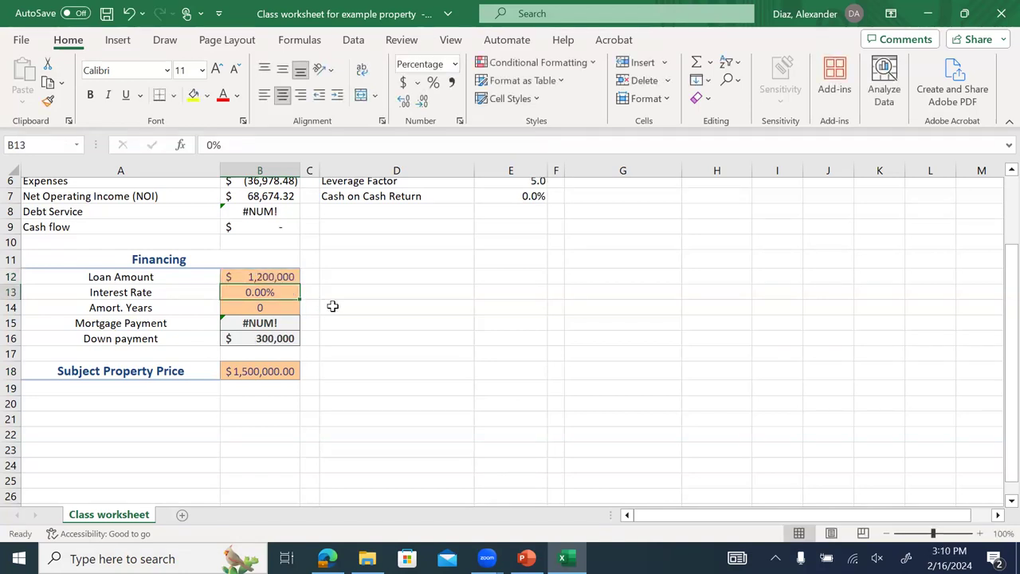
- Set the loan's interest rate to 6.5% and its amortization period to 30 years
type("6.5")
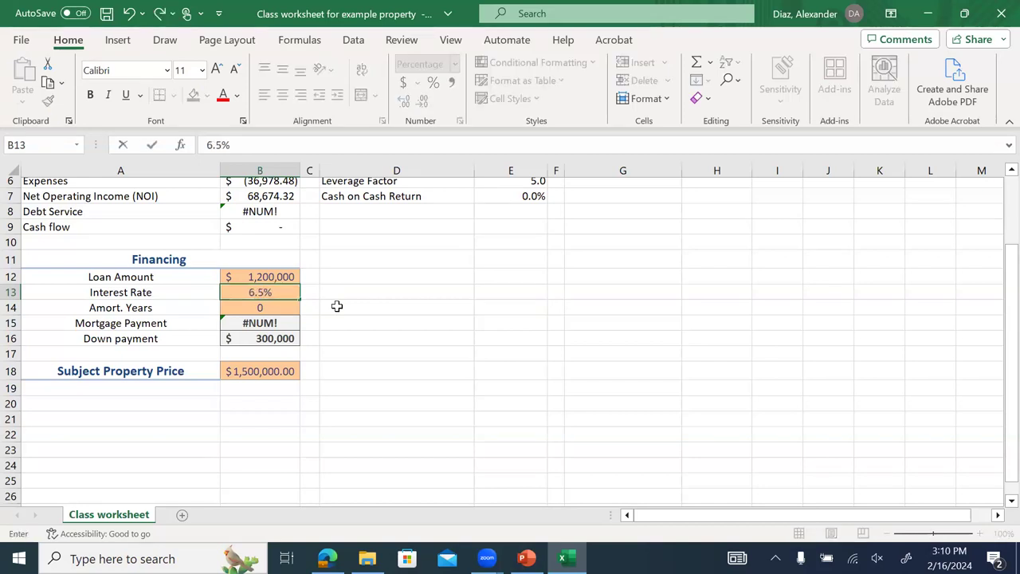
key("Return")
type("30")
key("Return")
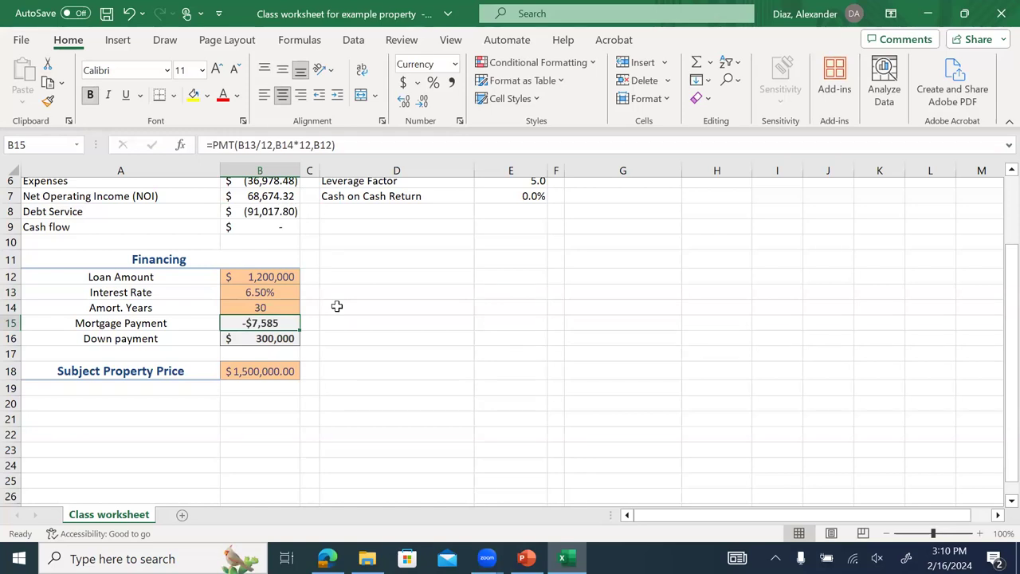
- Replace the cash flow formula in B9 with a SUM of net operating income and debt service, B7:B8
scroll(337, 303, "up", 2)
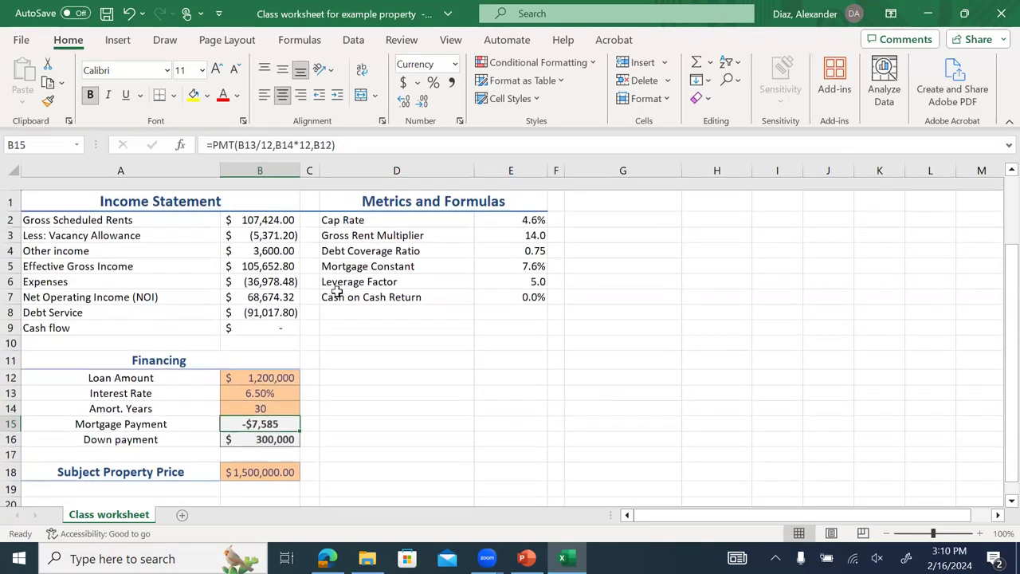
left_click(291, 316)
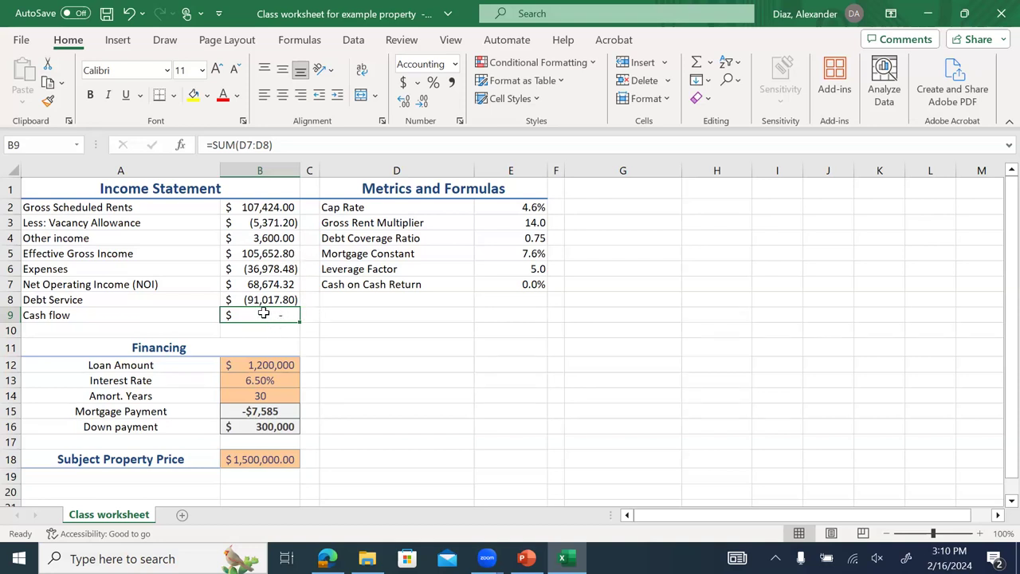
left_click(398, 105)
type("=")
key("BackSpace")
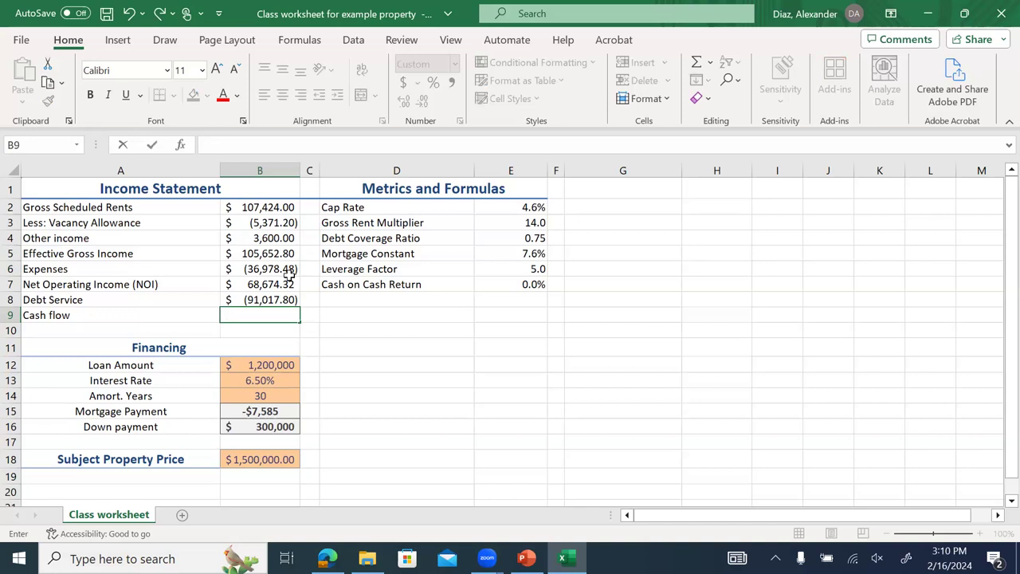
type("=")
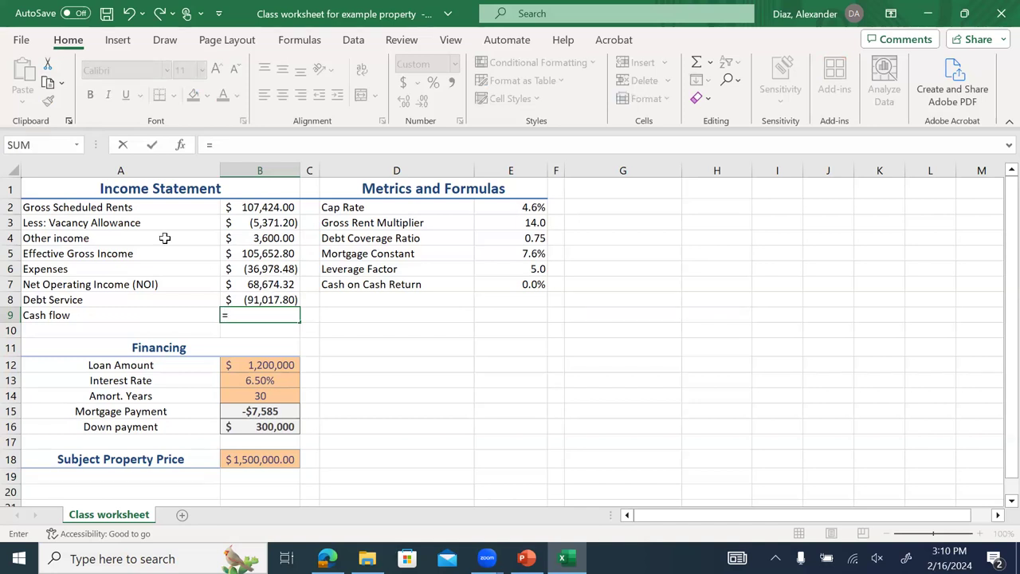
left_click(36, 145)
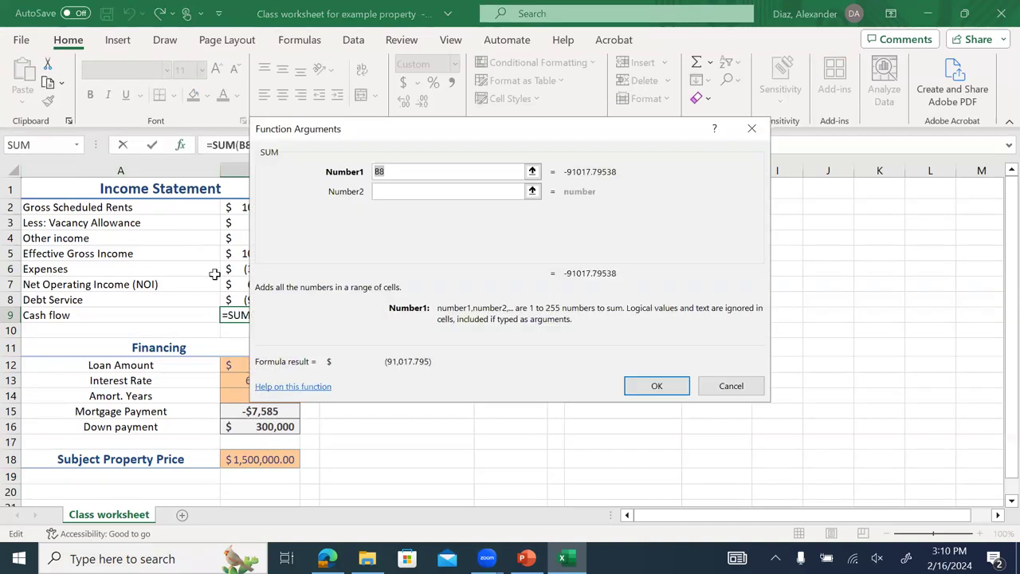
left_click_drag(350, 136, 425, 132)
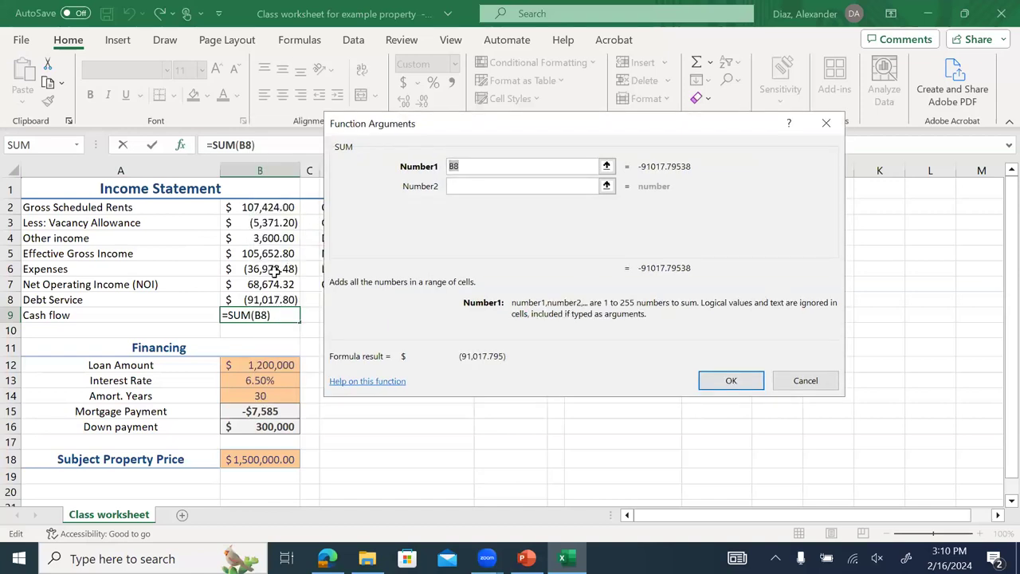
left_click_drag(265, 286, 266, 300)
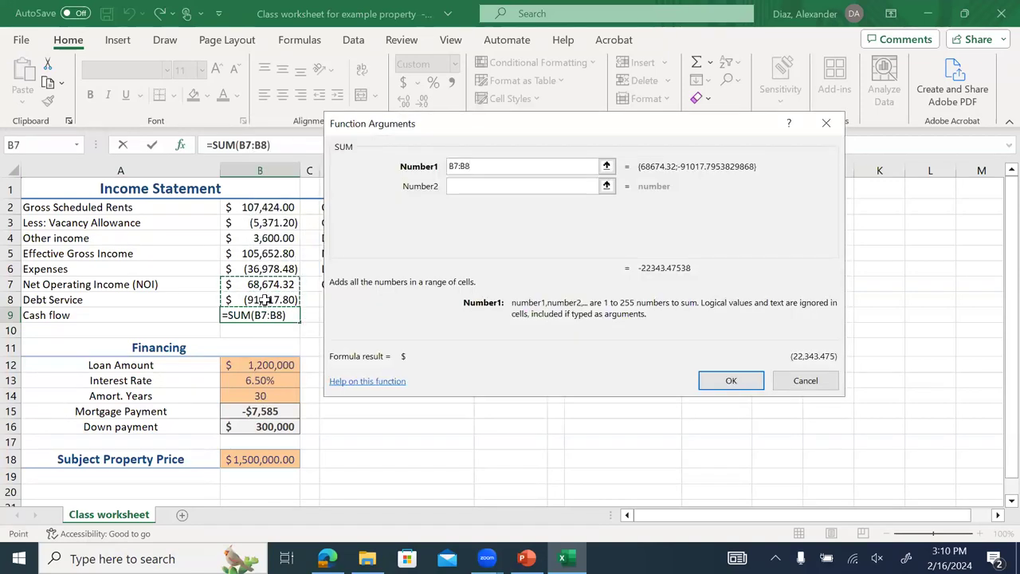
key("Return")
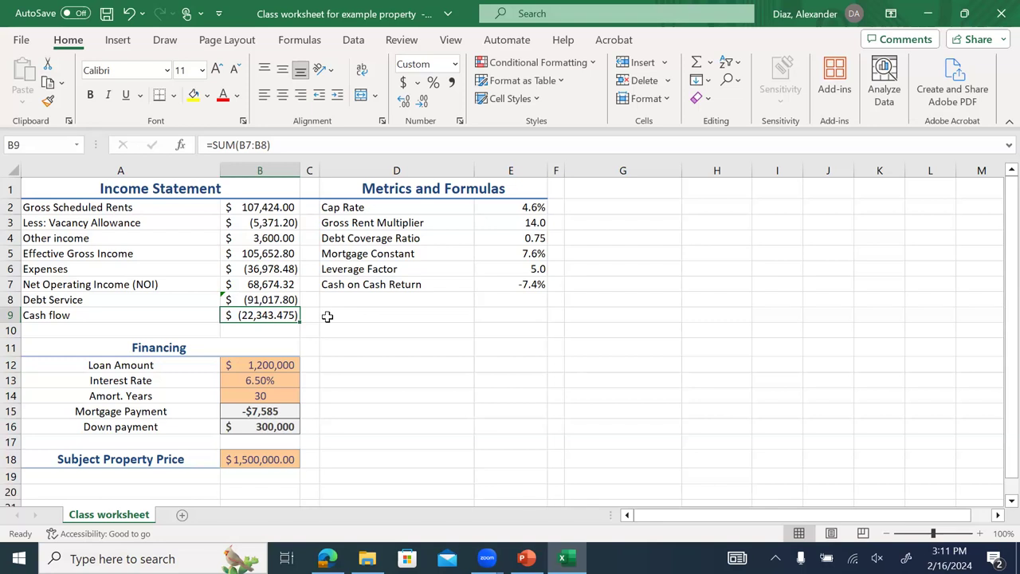
- Check the debt coverage ratio formula and set the loan amount to 750,000
left_click(496, 240)
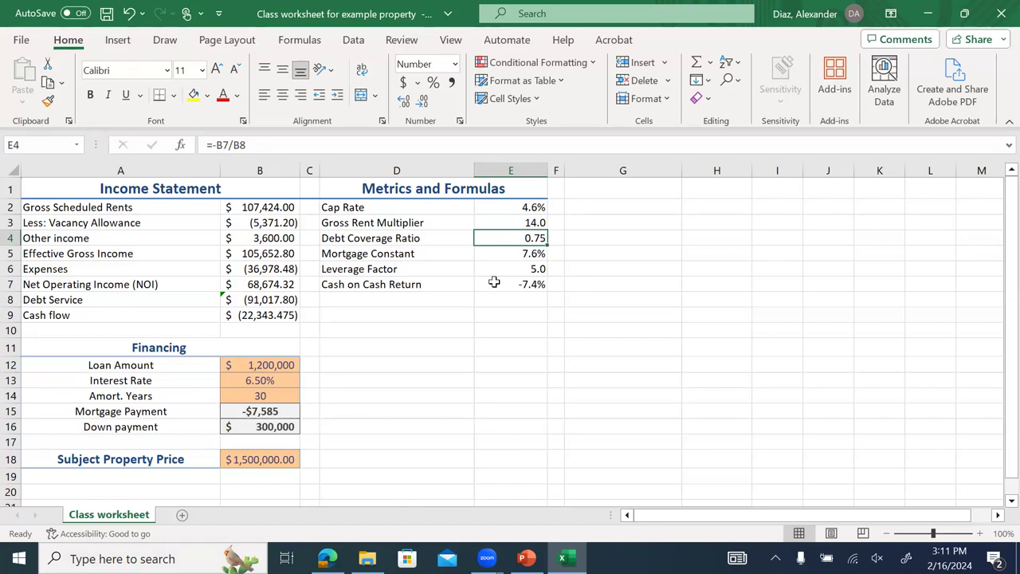
left_click(280, 361)
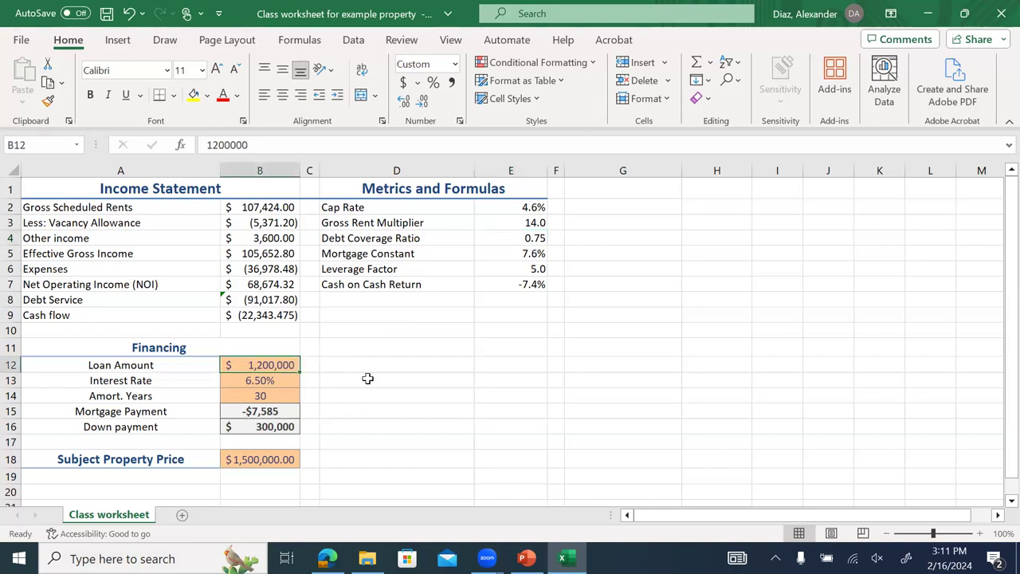
type("750000")
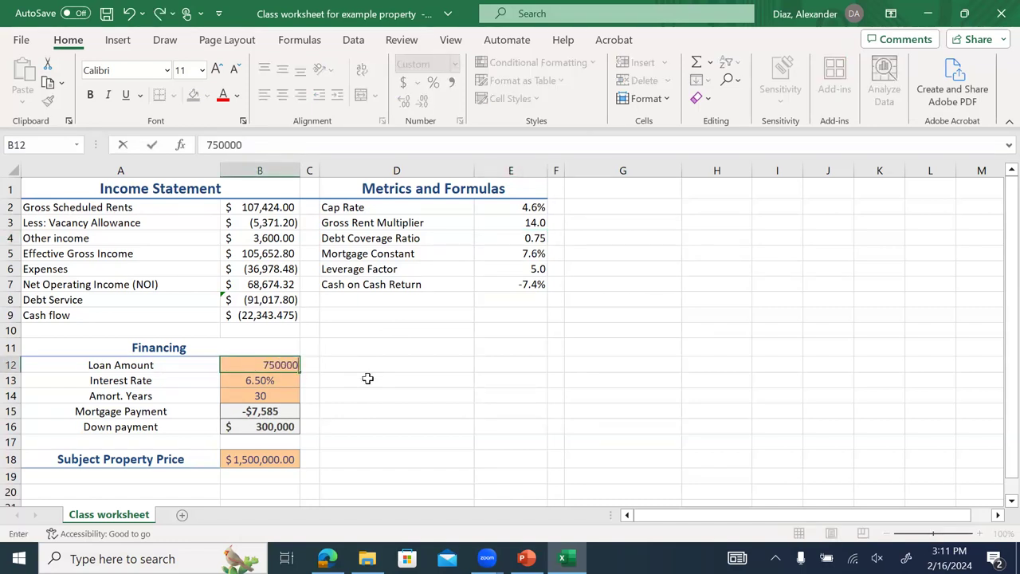
key("Return")
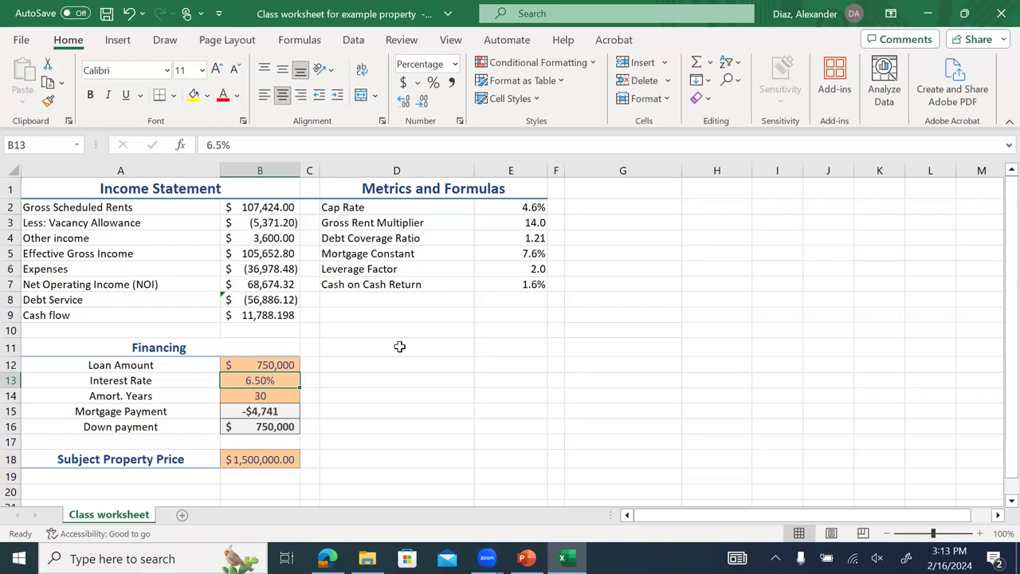
- Set the subject property price to 1,300,000
left_click(289, 457)
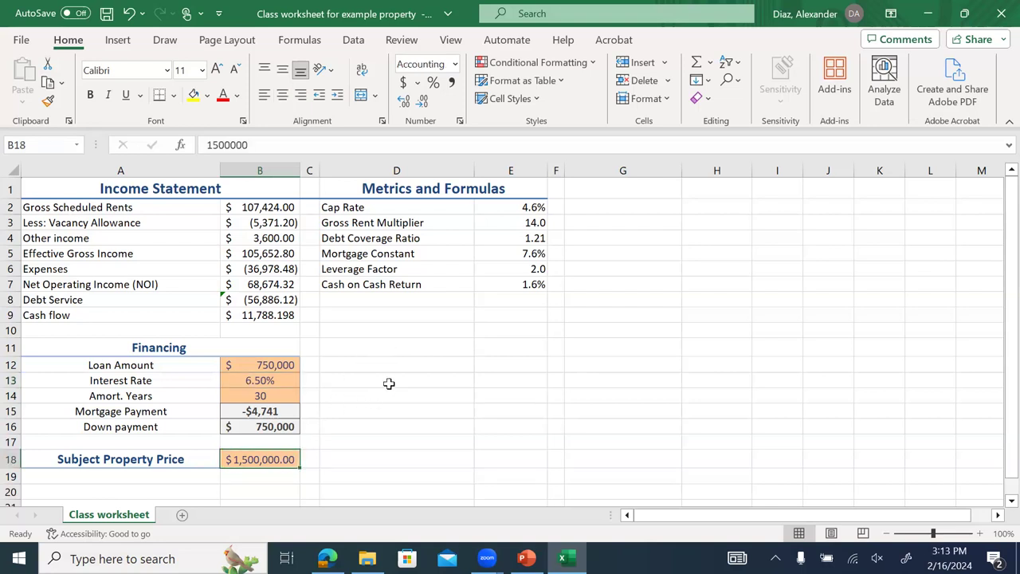
type("1300000")
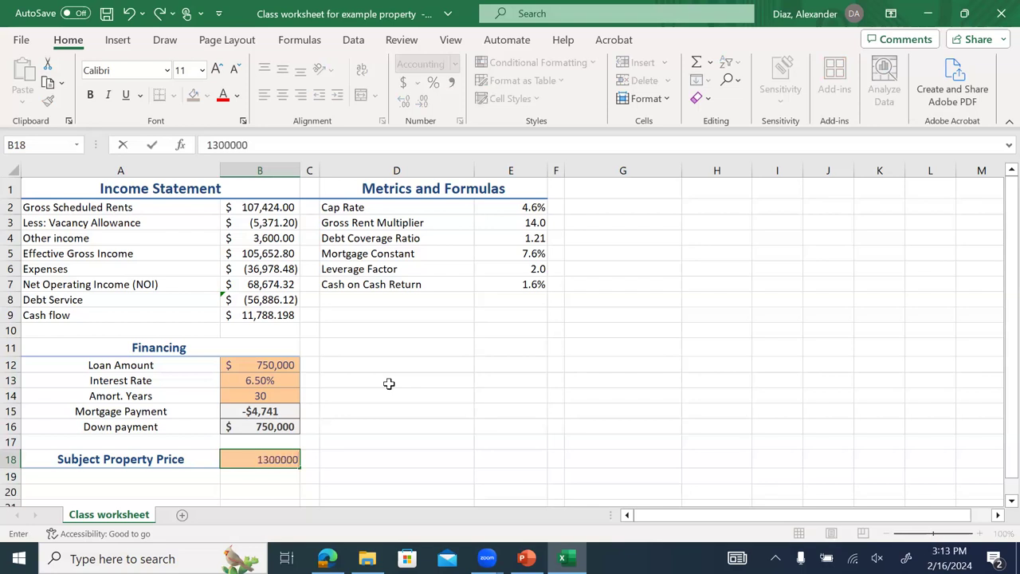
key("Return")
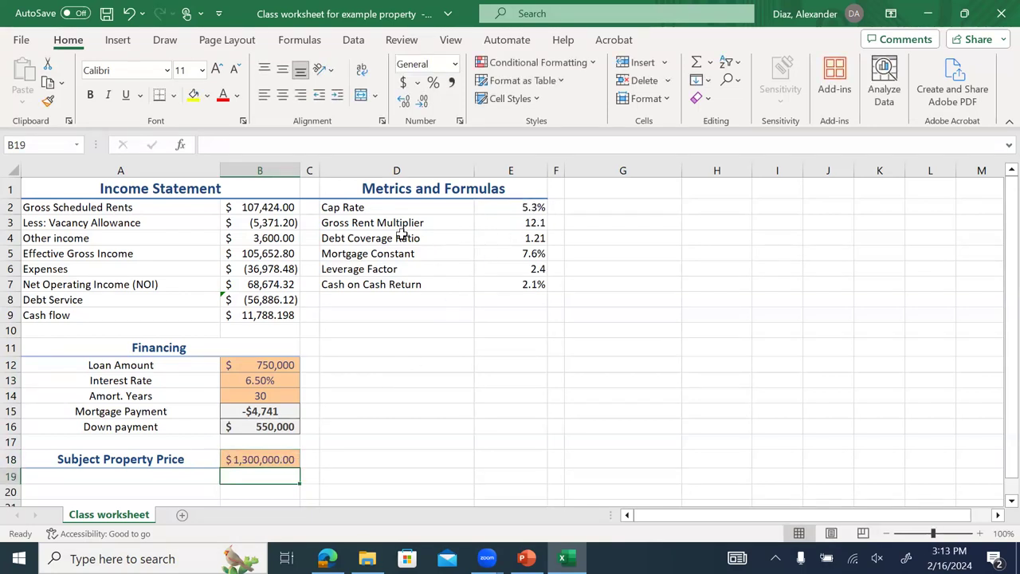
- Examine the gross scheduled rents, the gross rent multiplier formula, the loan terms and the down payment formula
left_click(285, 209)
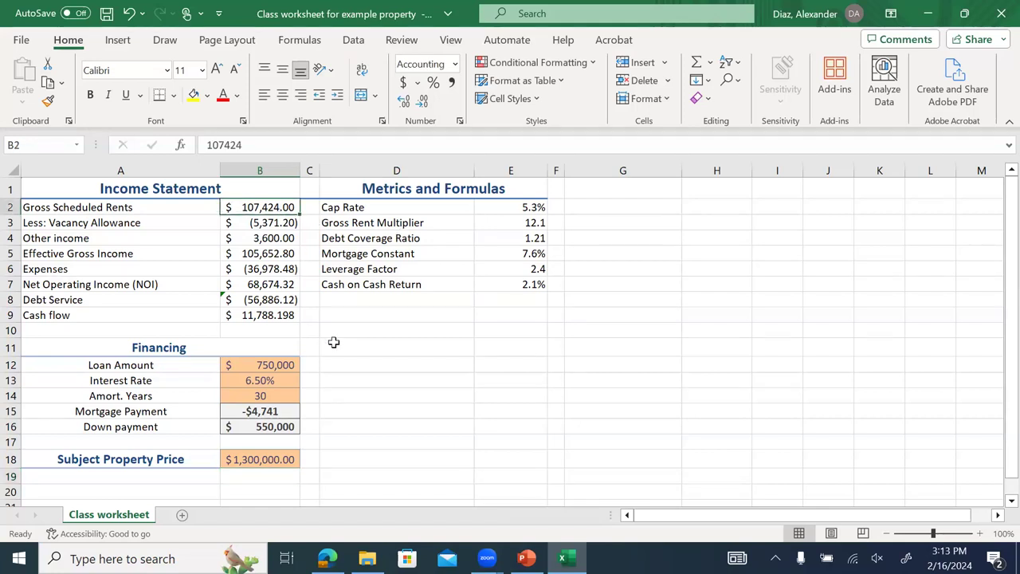
left_click(497, 223)
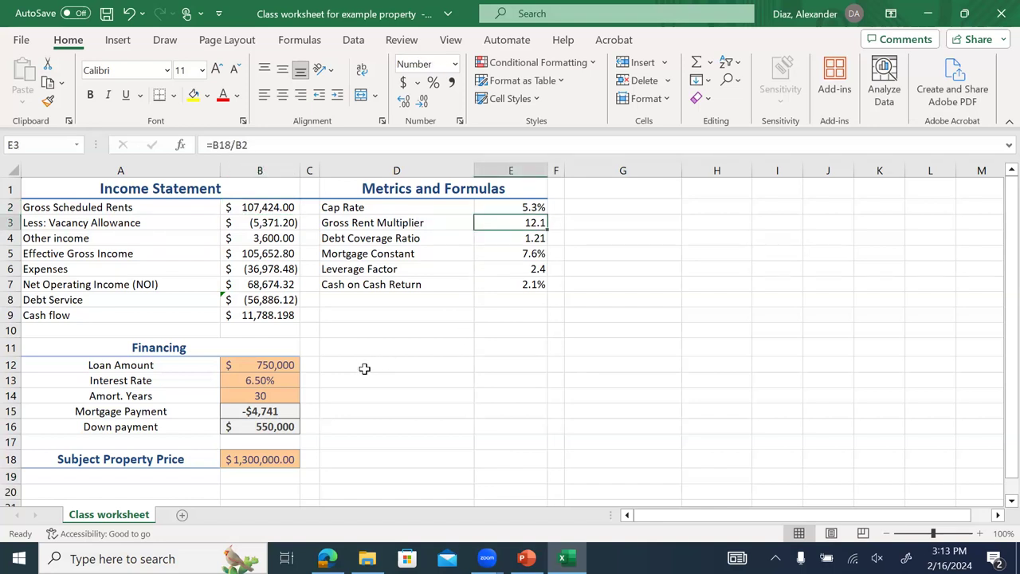
left_click(292, 375)
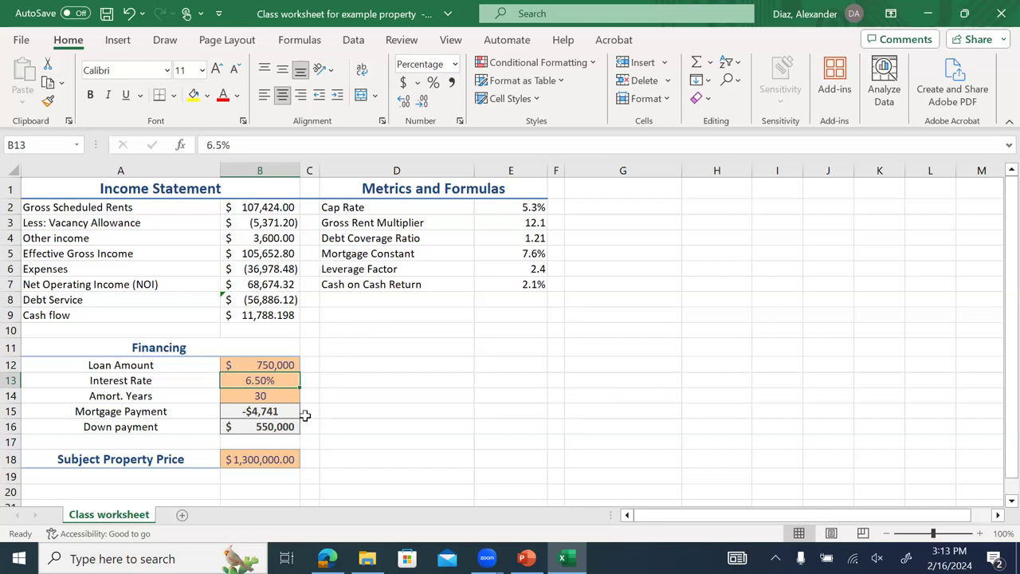
left_click(287, 365)
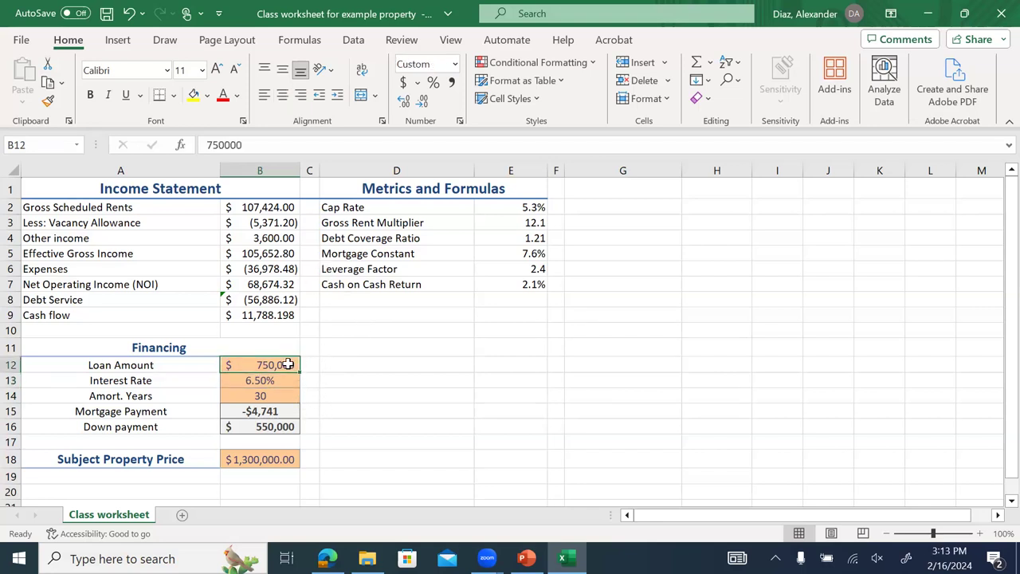
left_click(284, 428)
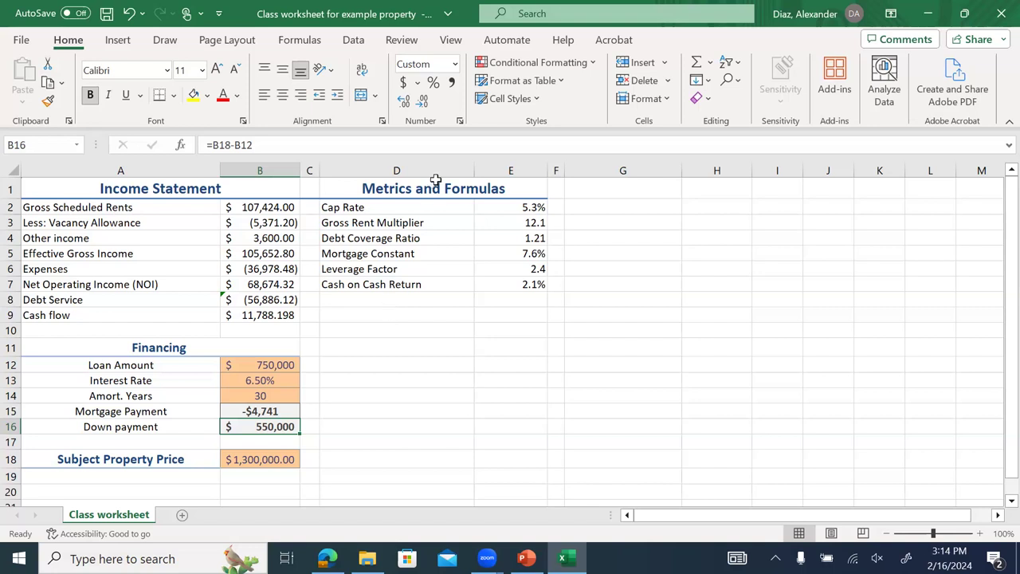
left_click(490, 220)
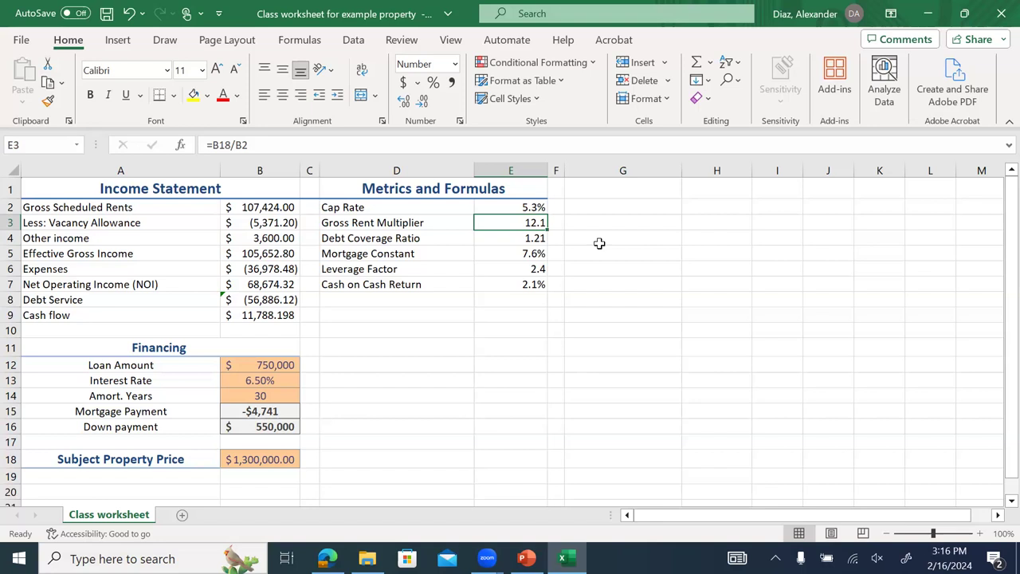
- Set the subject property price to 1,400,000
left_click(262, 459)
type("1,400,0")
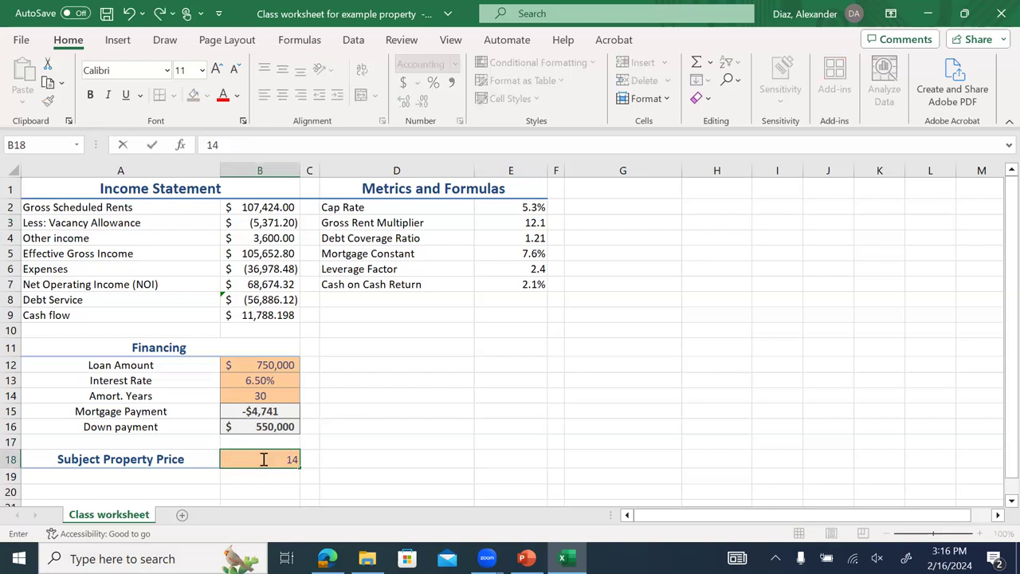
type("00000")
key("Return")
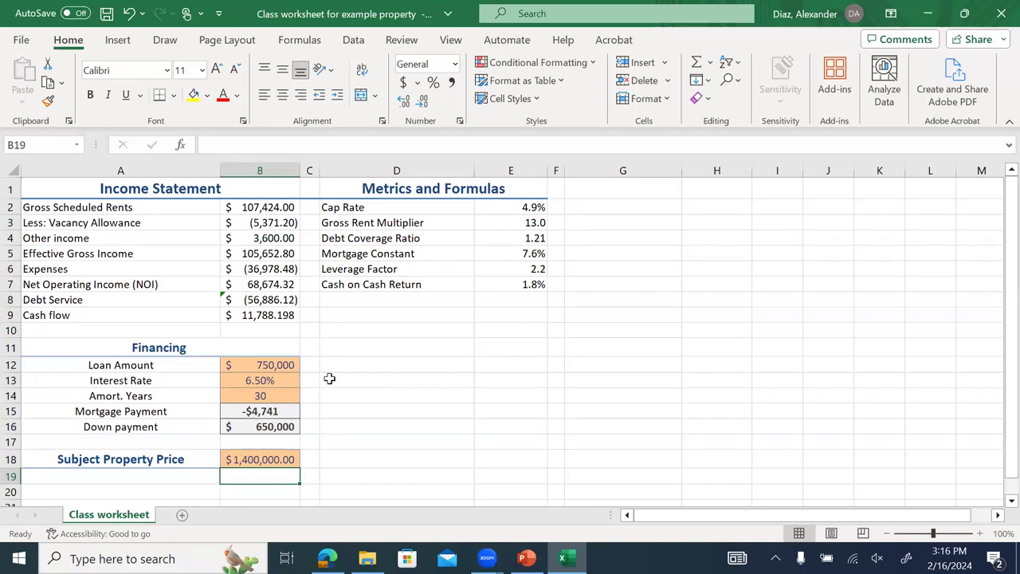
- Set the loan amount to 850,000 and check the down payment
left_click(293, 366)
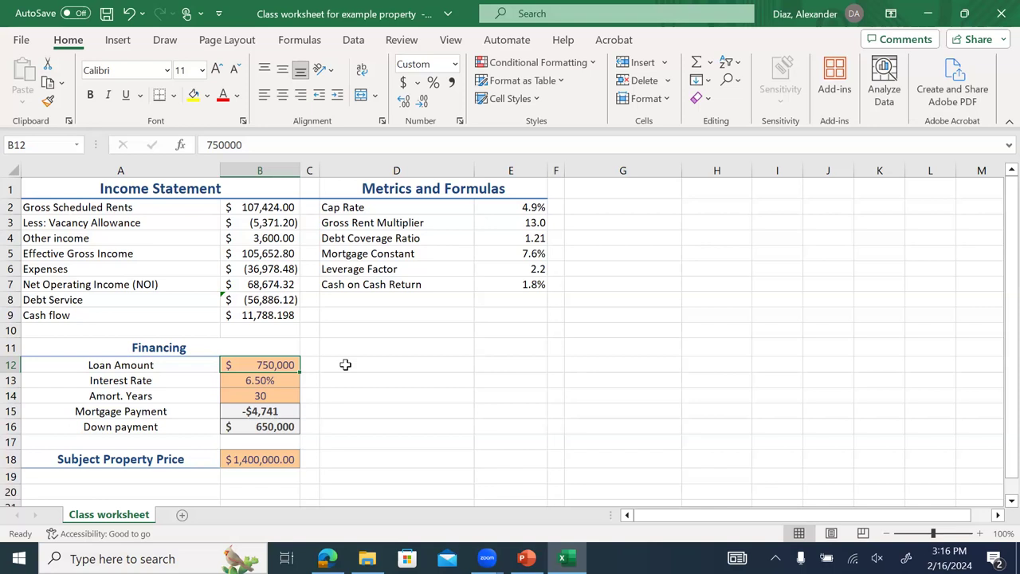
type("8")
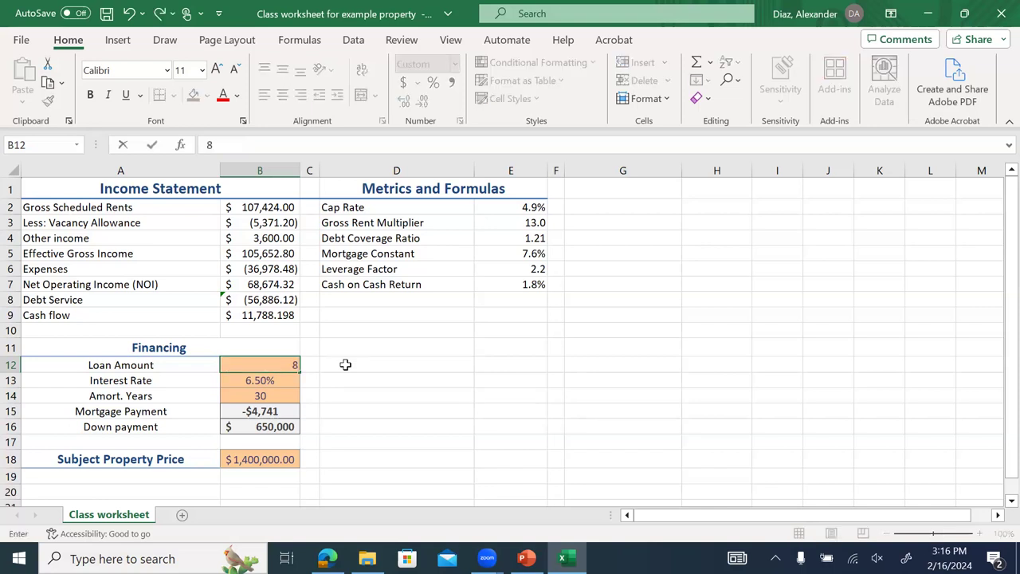
type("50,000000")
key("Return")
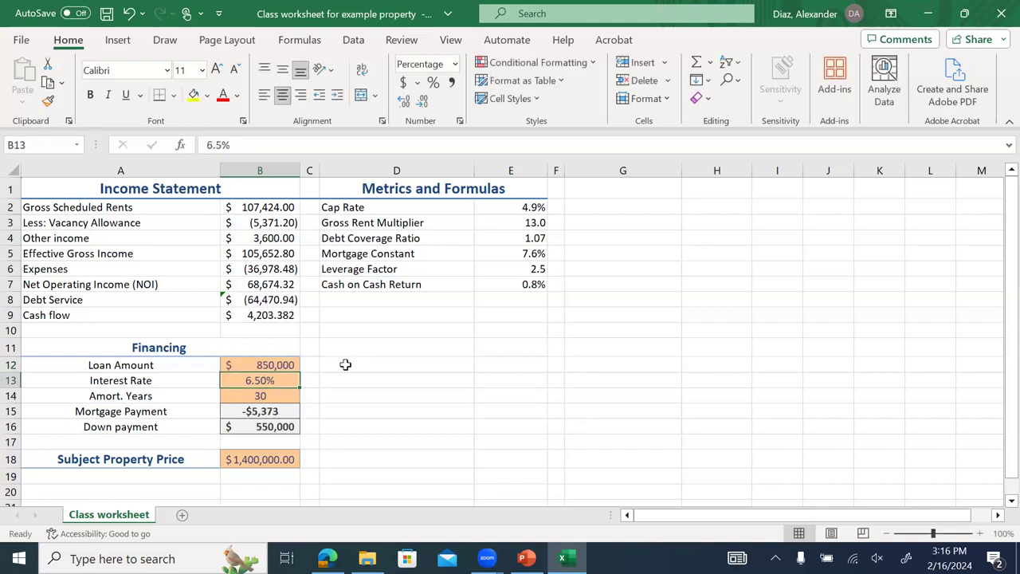
left_click(292, 431)
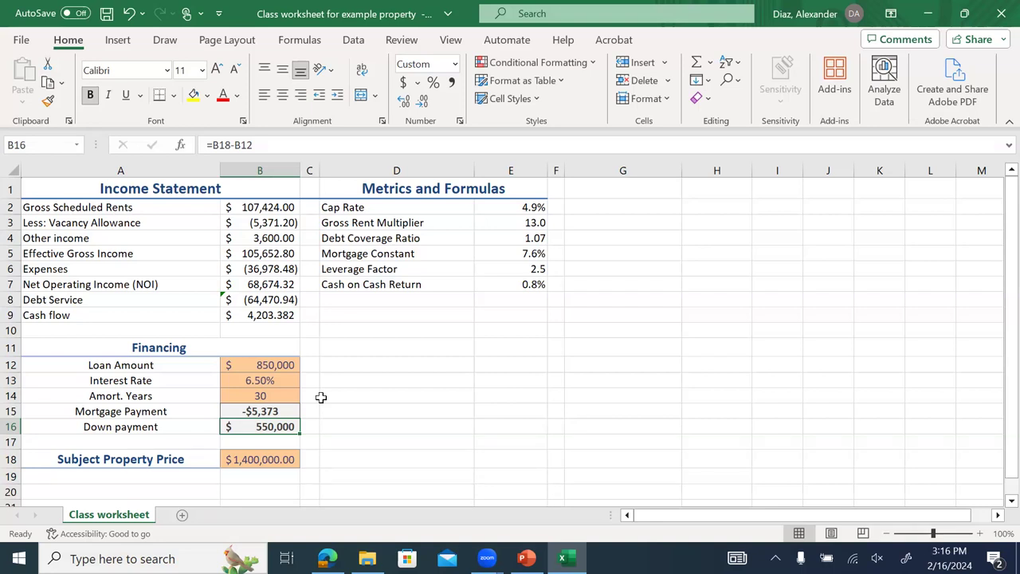
- Set the loan's interest rate to 5.5% and check the debt coverage ratio and gross rent multiplier
left_click(285, 379)
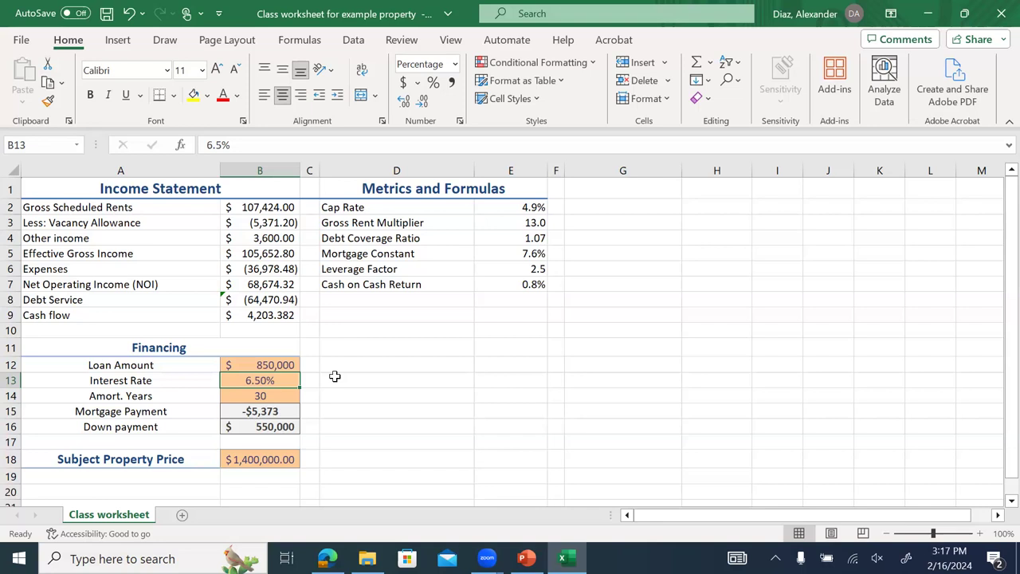
type("5.5")
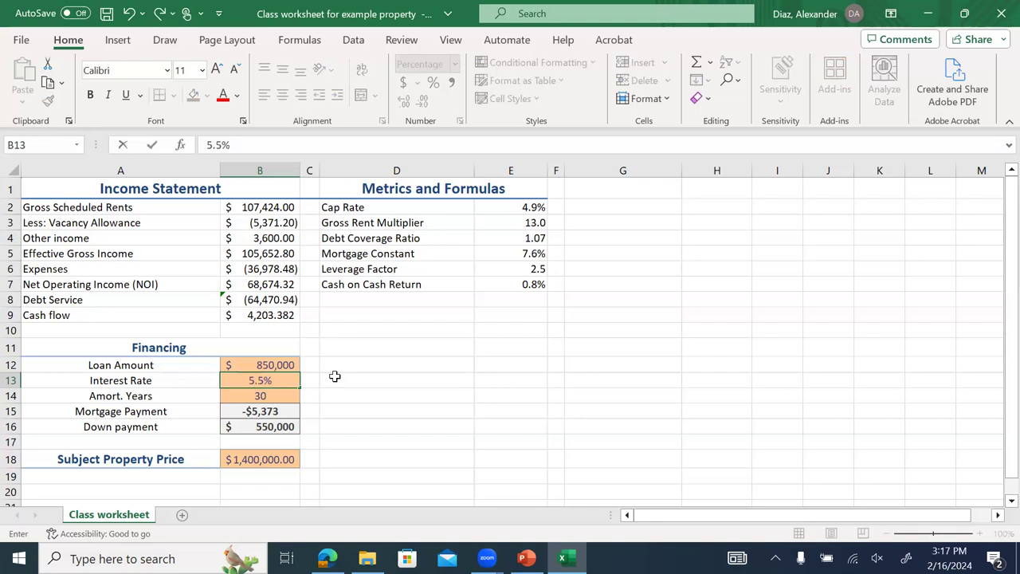
key("Return")
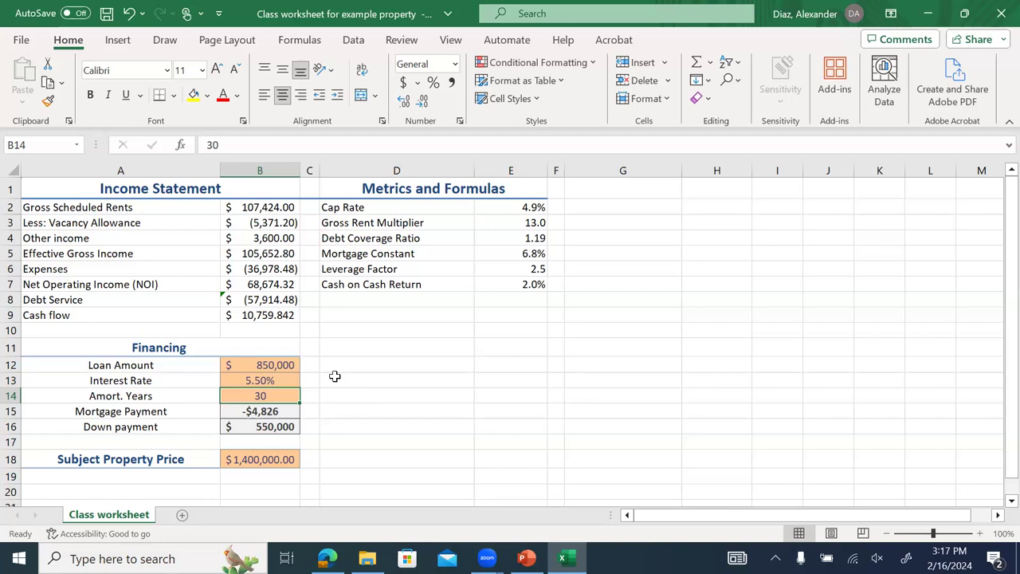
left_click(519, 239)
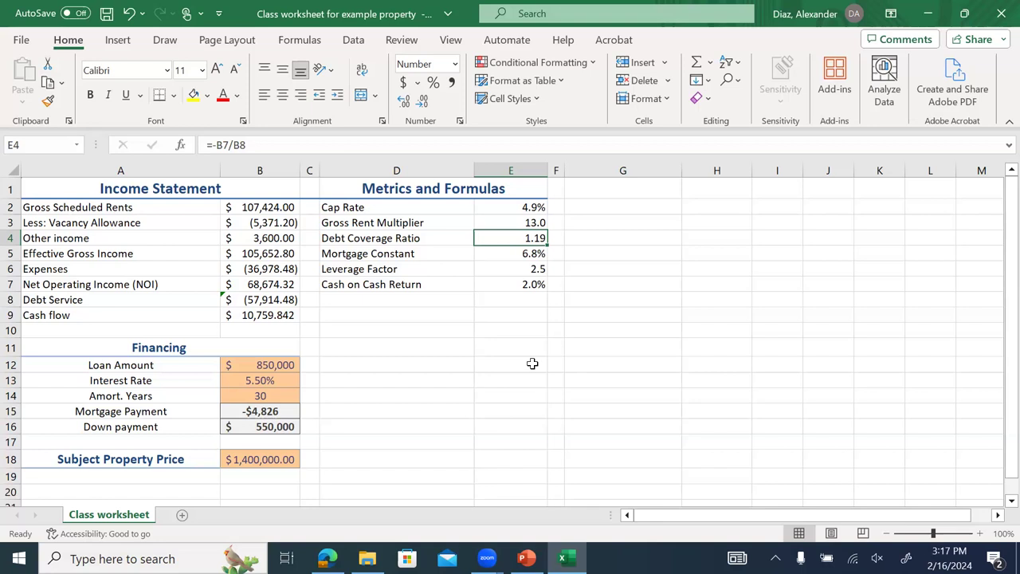
left_click(512, 226)
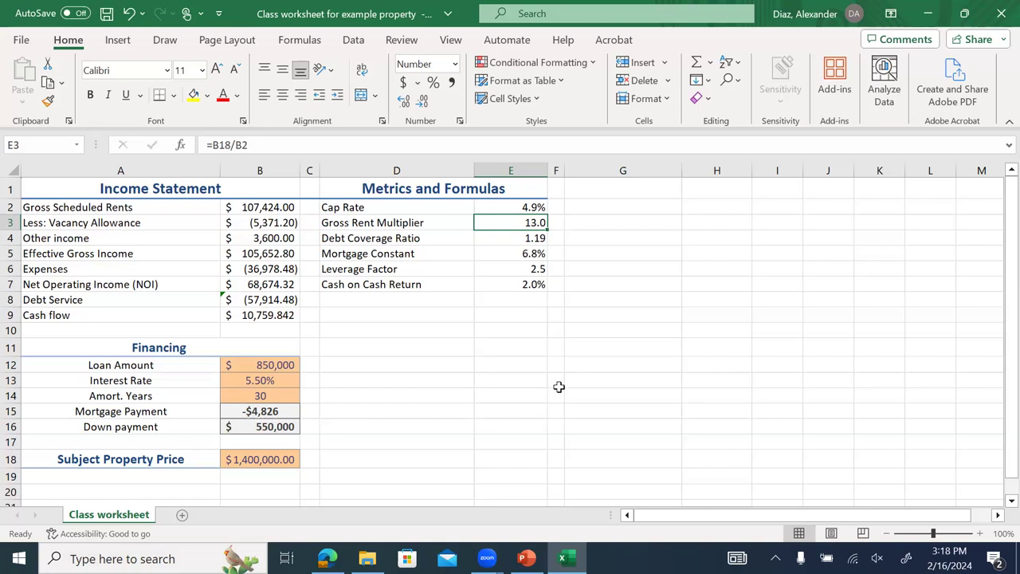
- Switch to the PowerPoint course deck and present the "50+ Year Market Value Study" slide full screen
left_click(527, 558)
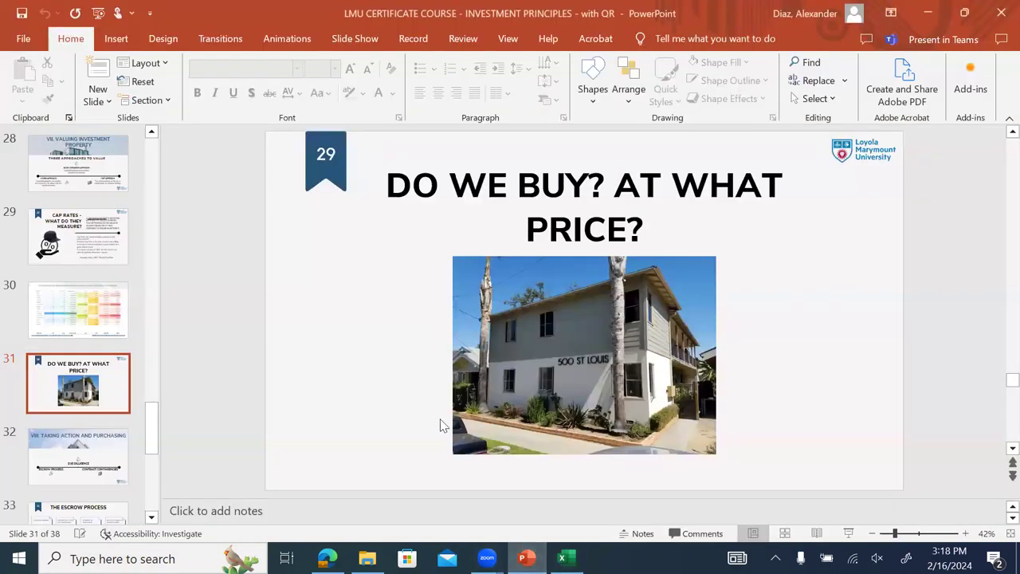
left_click_drag(151, 431, 163, 340)
left_click(115, 339)
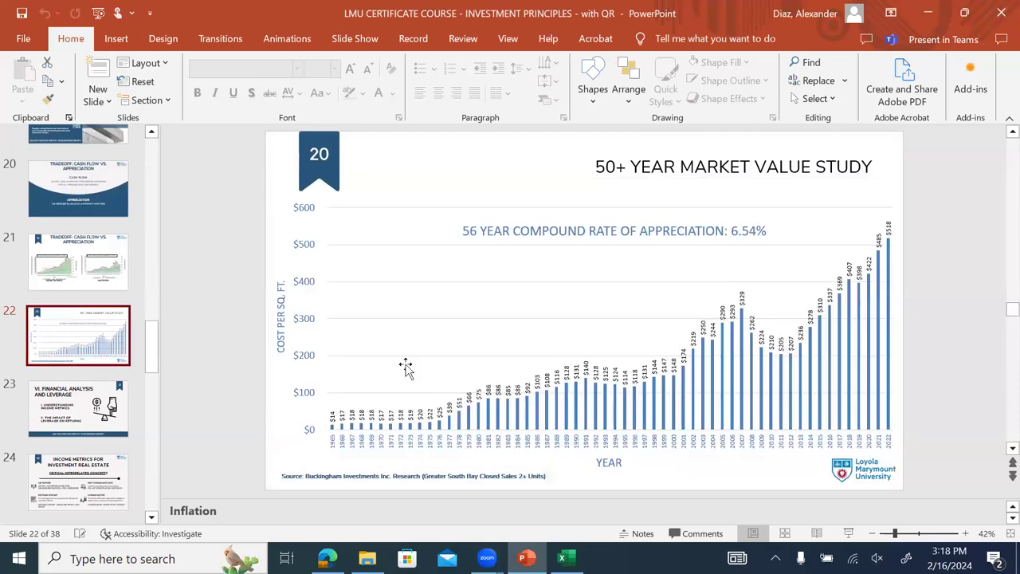
left_click(848, 533)
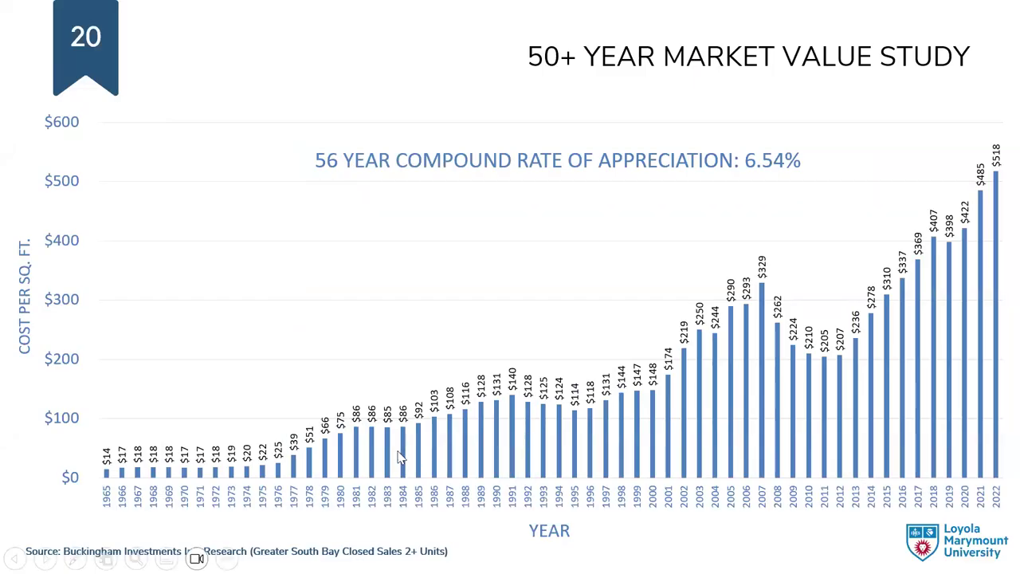